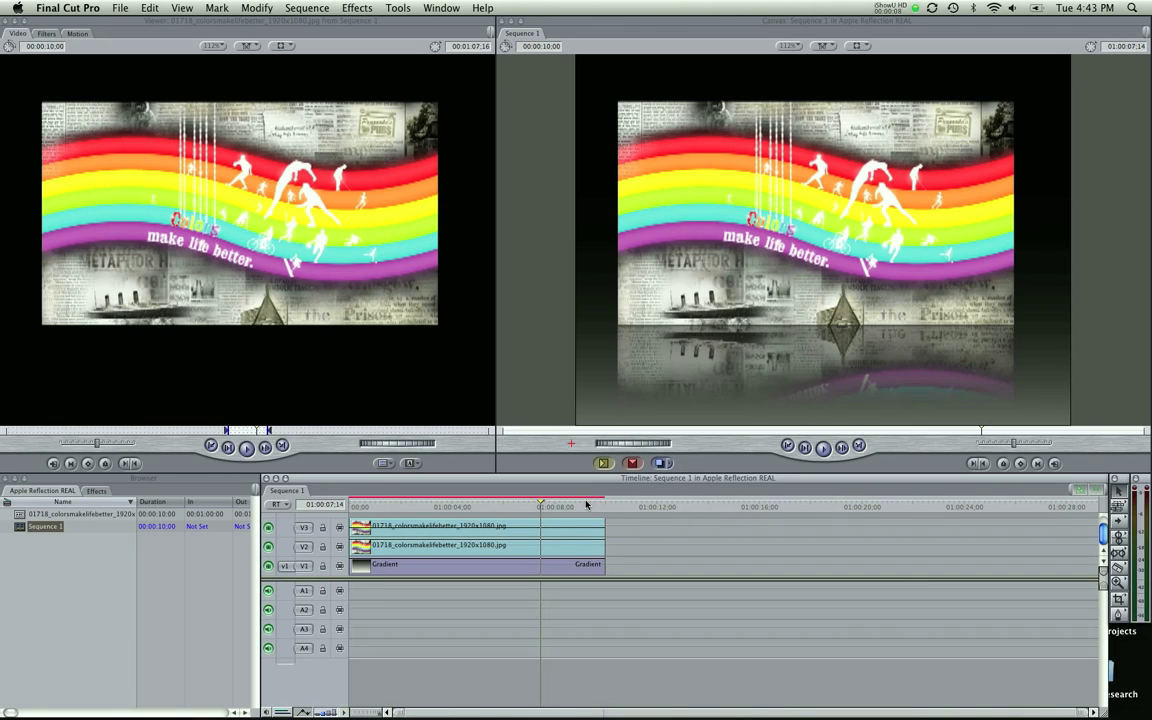
- Scrub and play back the reflection composite, zooming the timeline so the clips fill it
drag(586, 505, 488, 510)
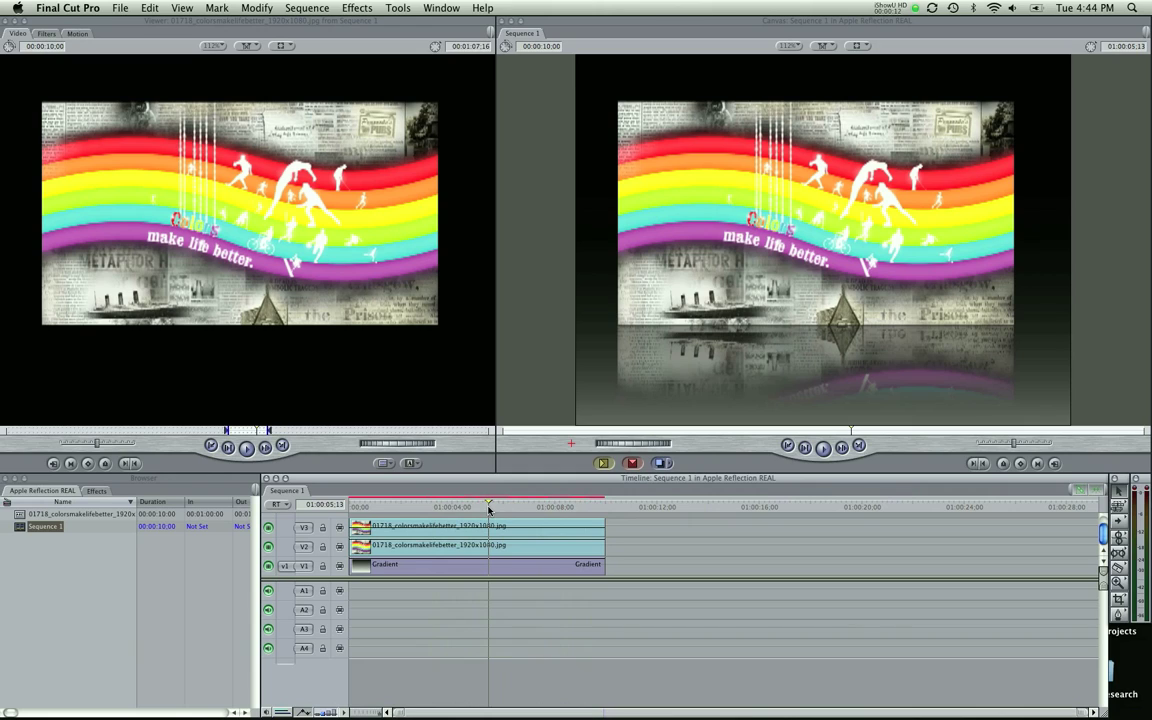
key(space)
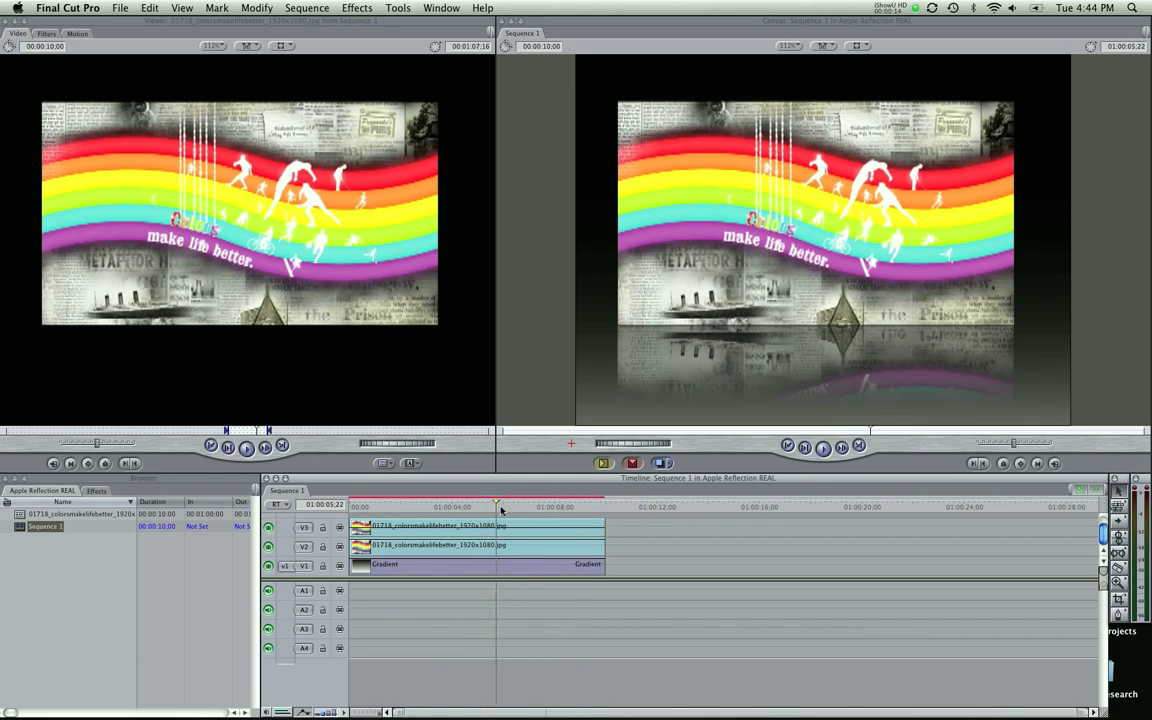
key(Home)
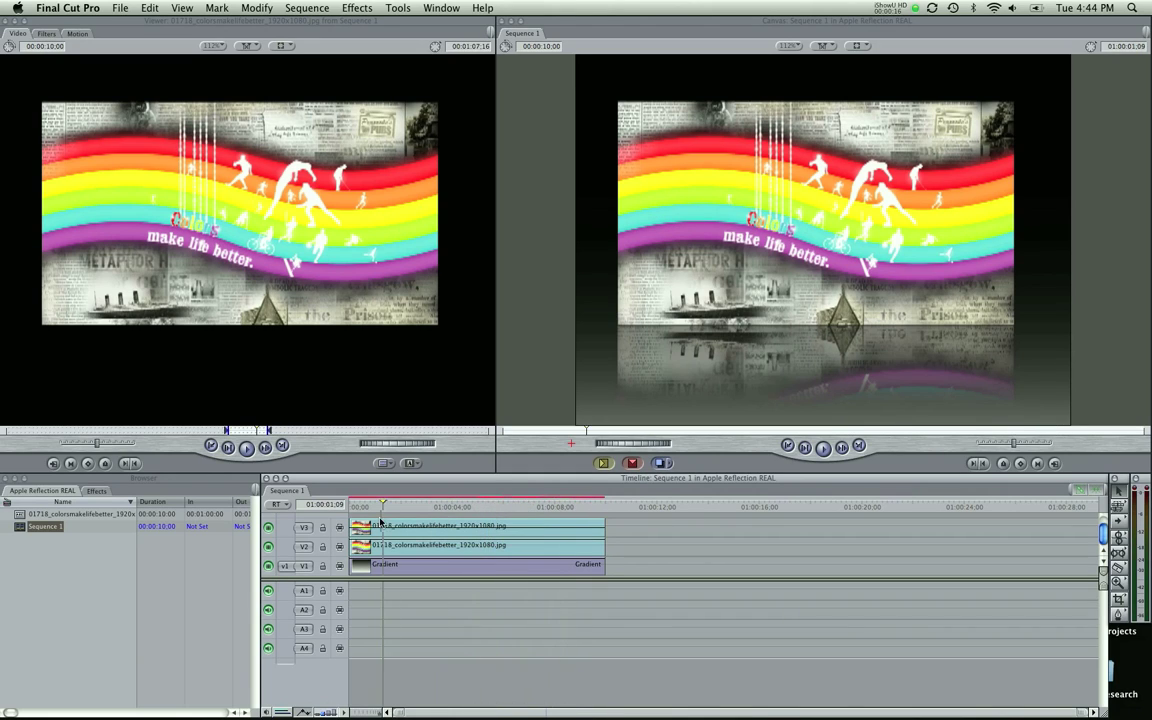
drag(381, 514, 570, 478)
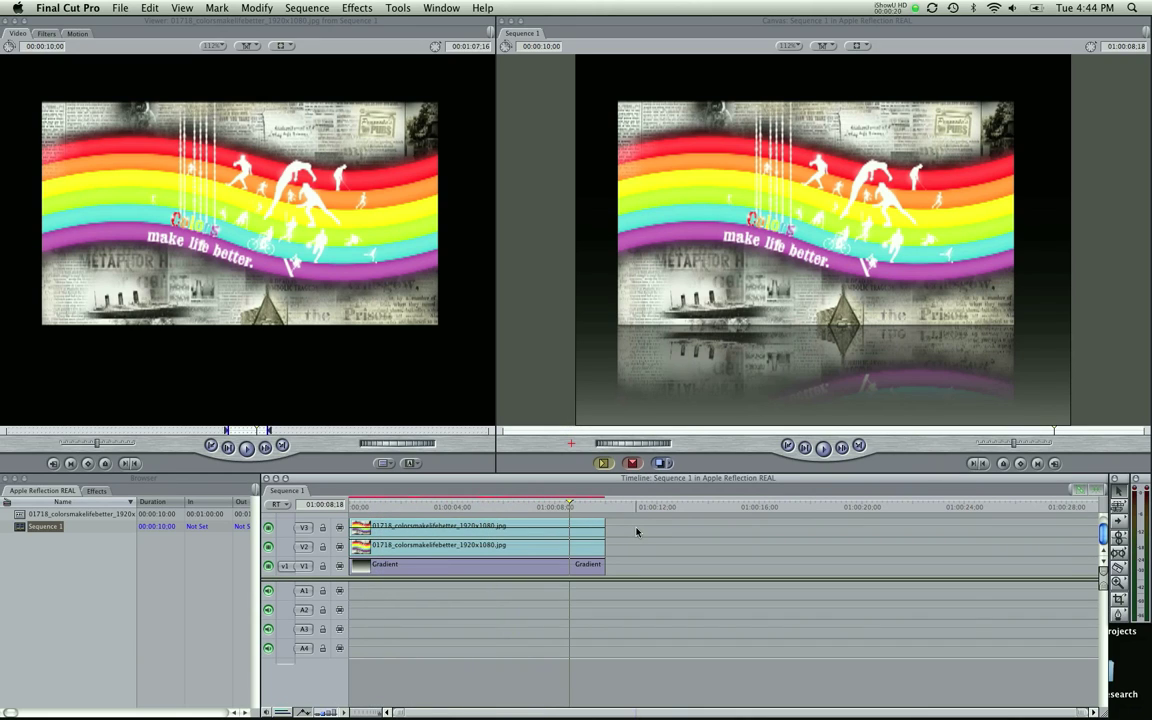
key(shift+z)
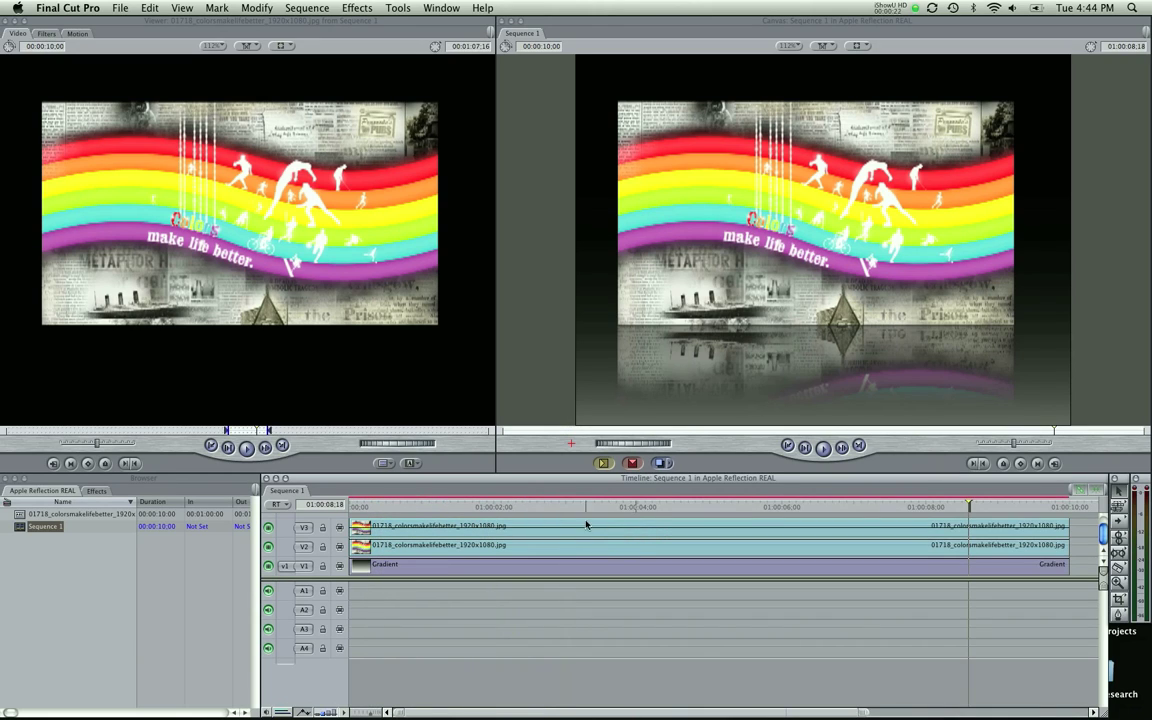
drag(560, 507, 950, 510)
- Check the photo, reflection and gradient clips, then delete every clip from Sequence 1
click(877, 220)
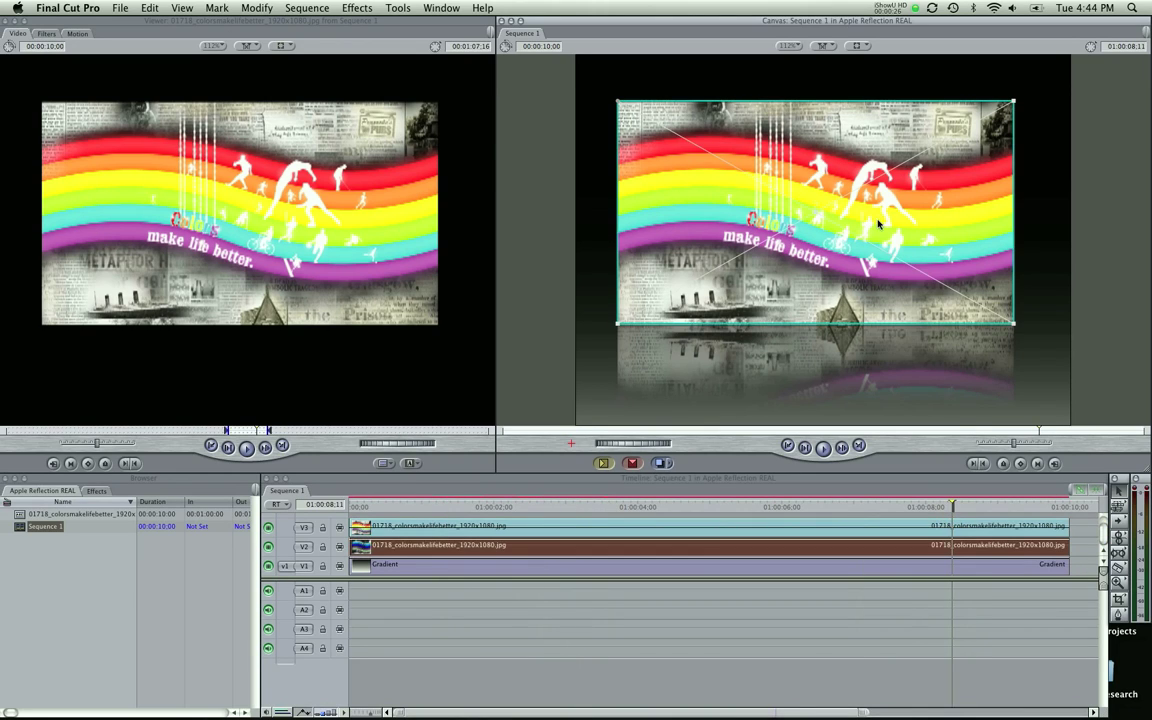
click(770, 345)
click(1049, 334)
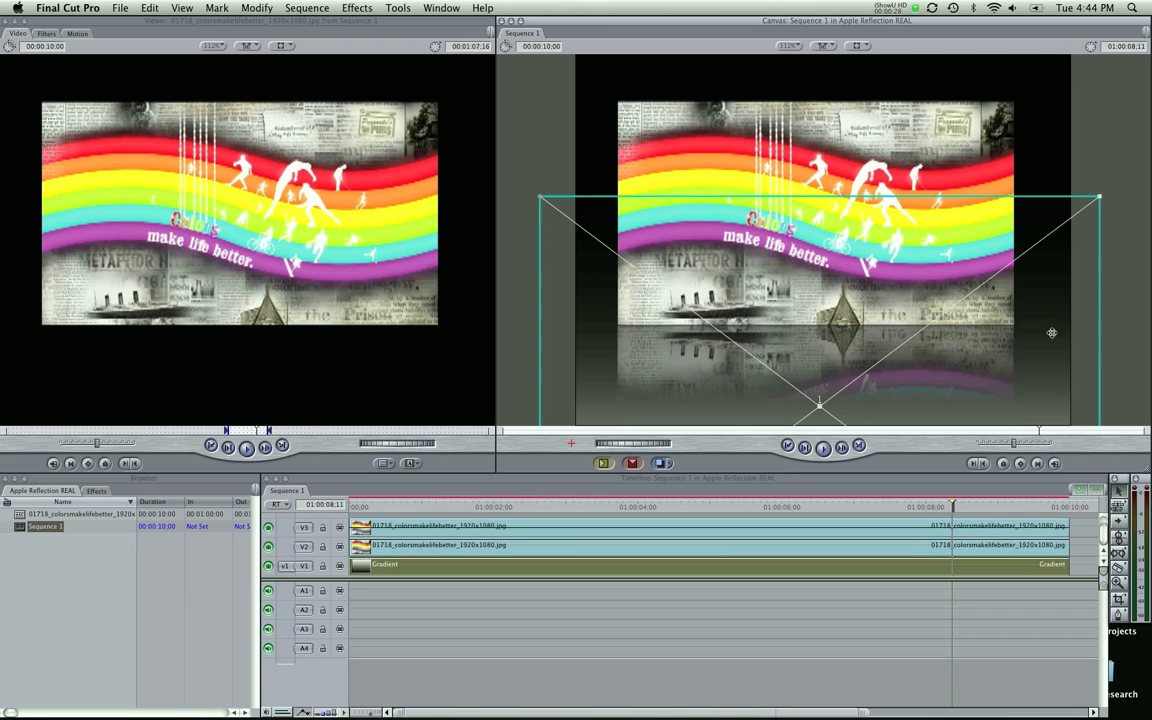
click(1089, 157)
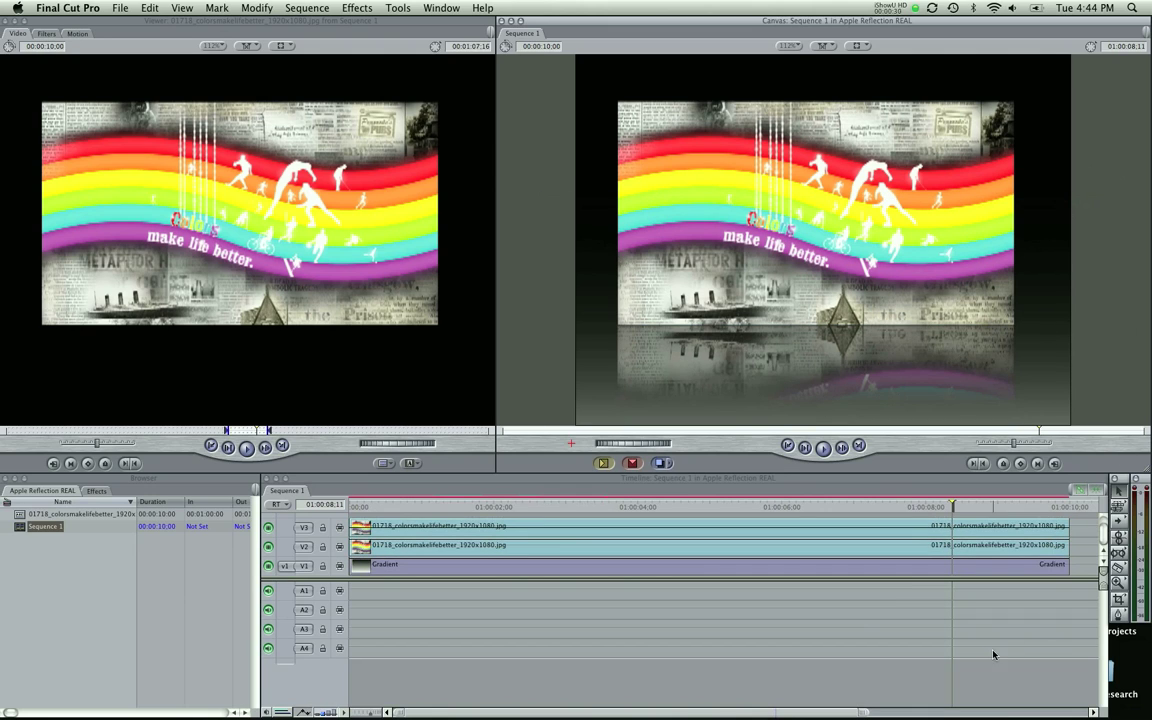
key(super+a)
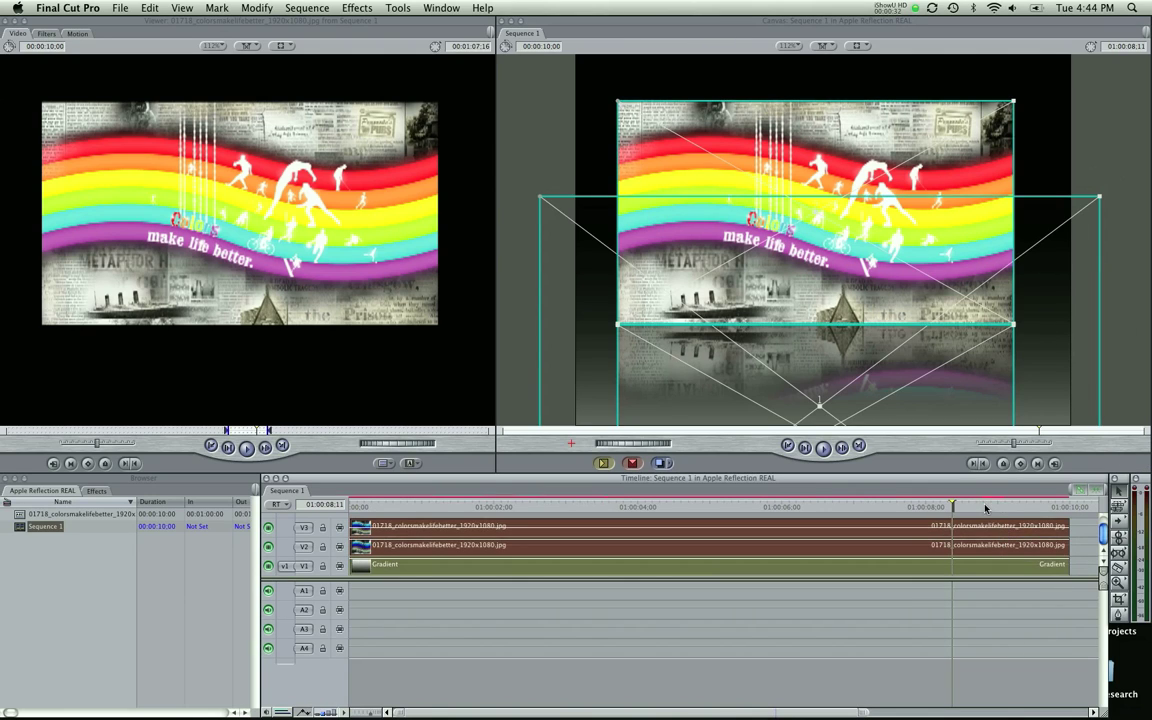
key(Delete)
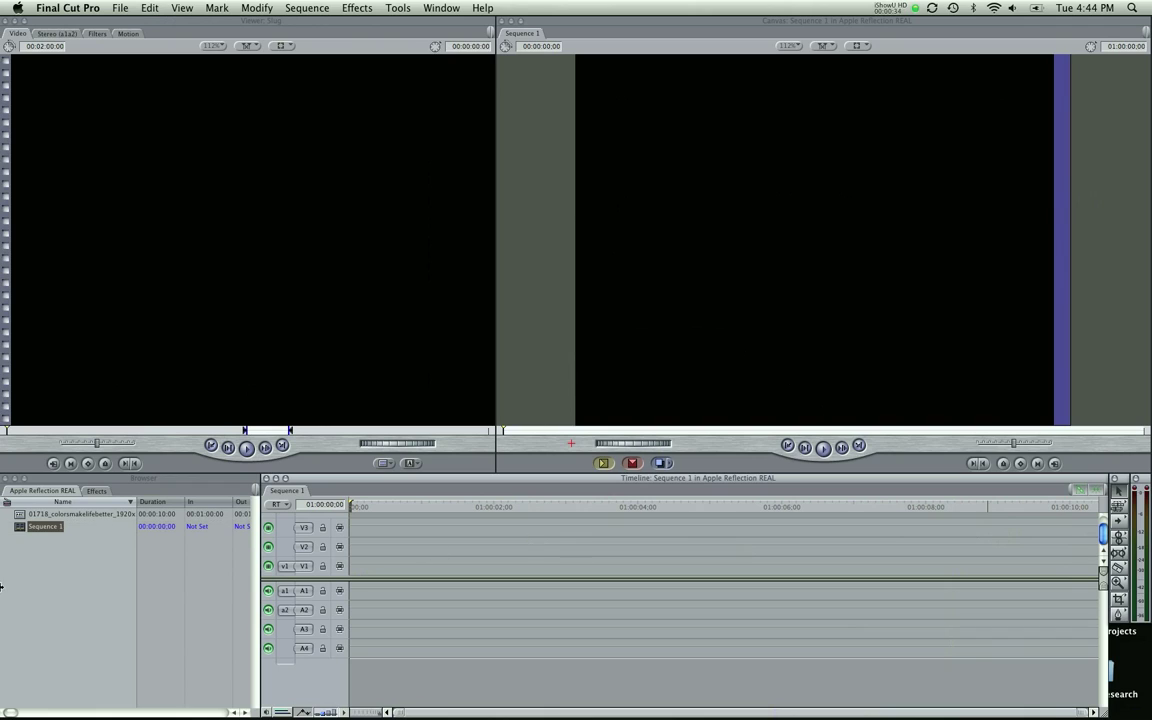
- Load a Render > Gradient generator set to Horizontal from bottom to top with Gaussian on
click(46, 587)
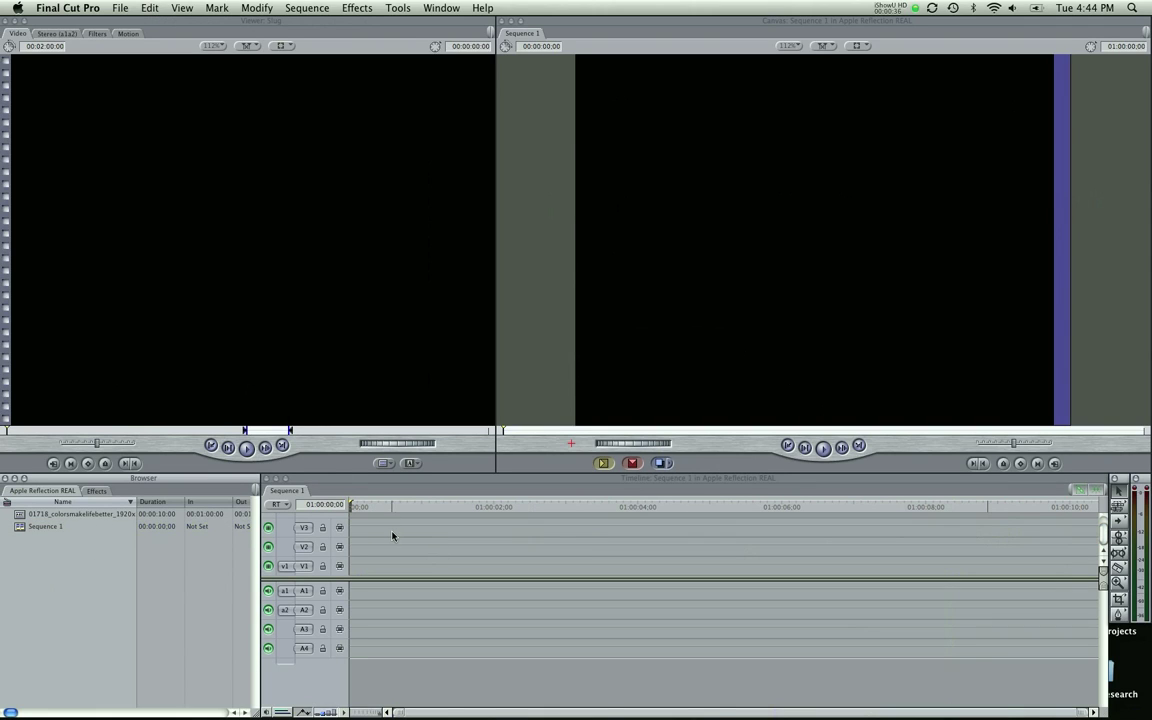
click(409, 464)
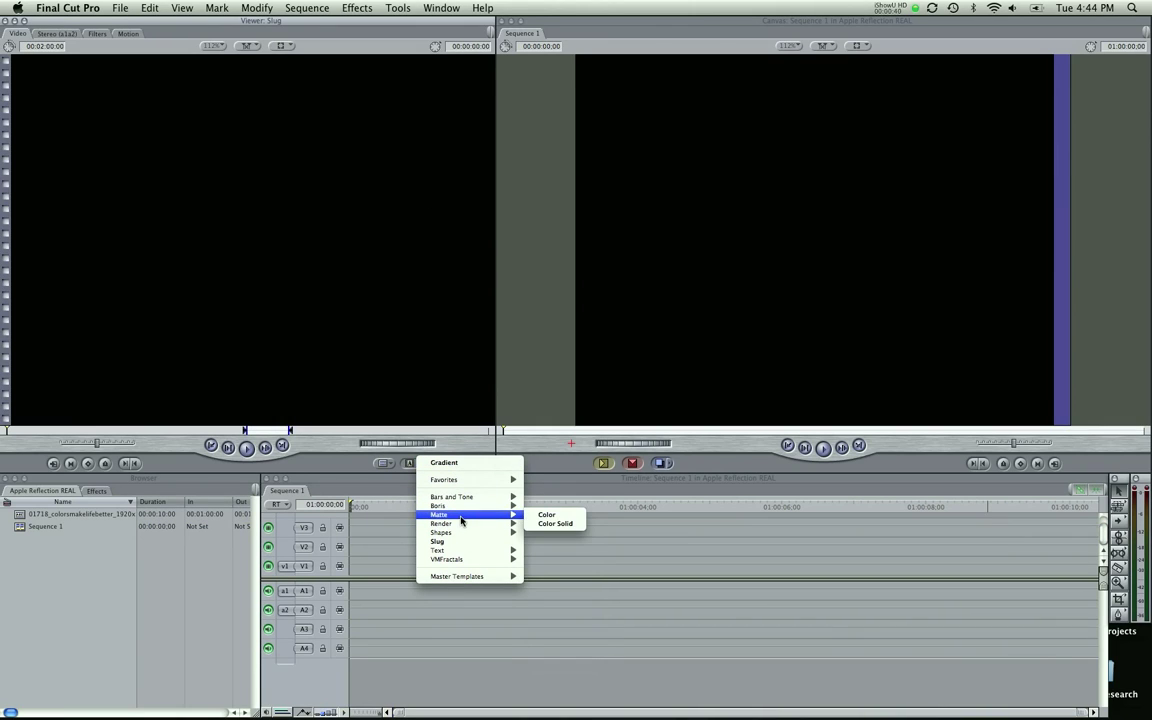
mouse_move(469, 530)
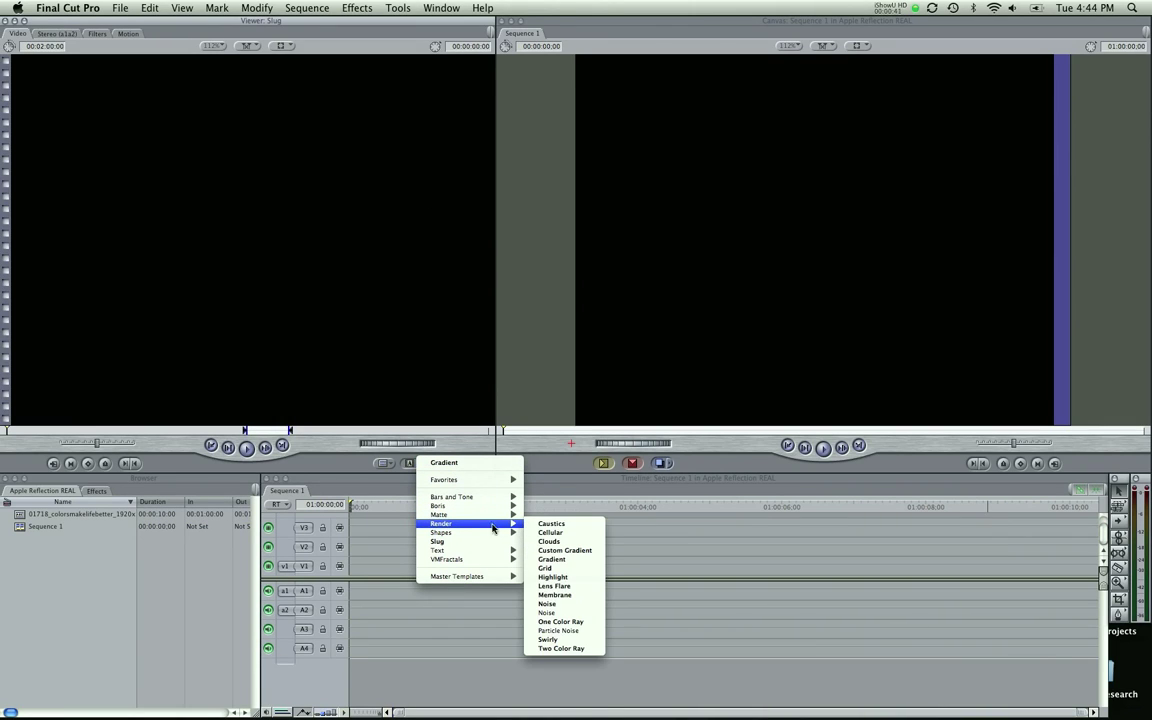
click(568, 561)
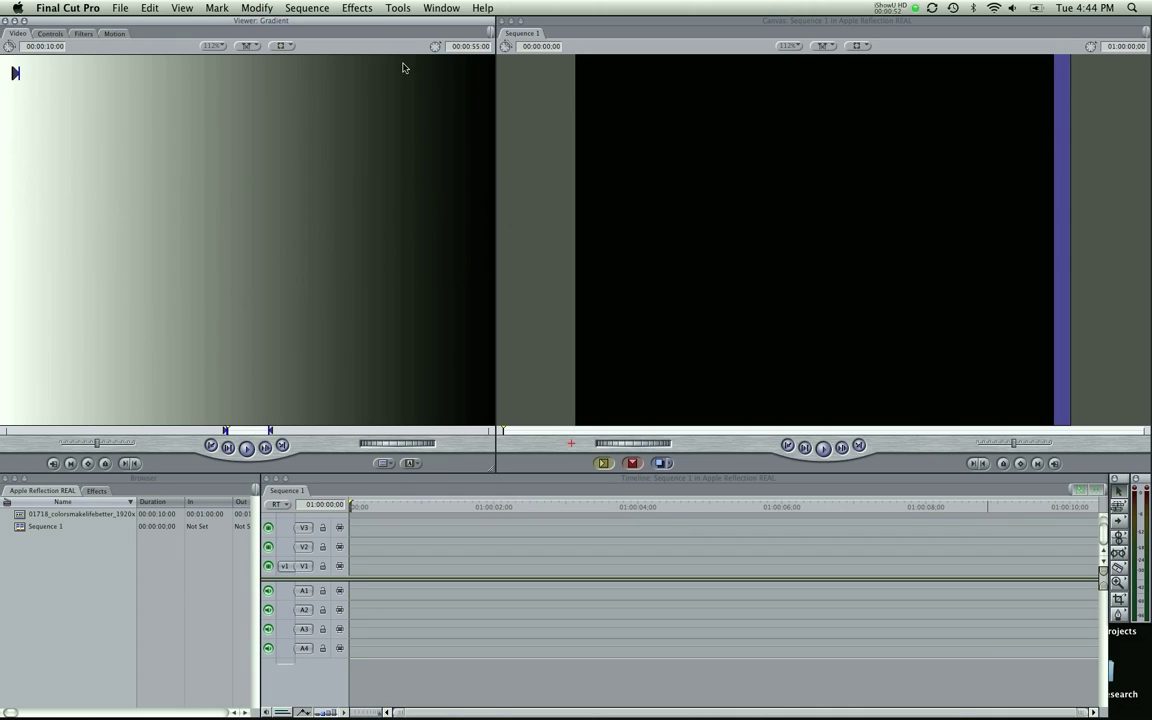
click(57, 33)
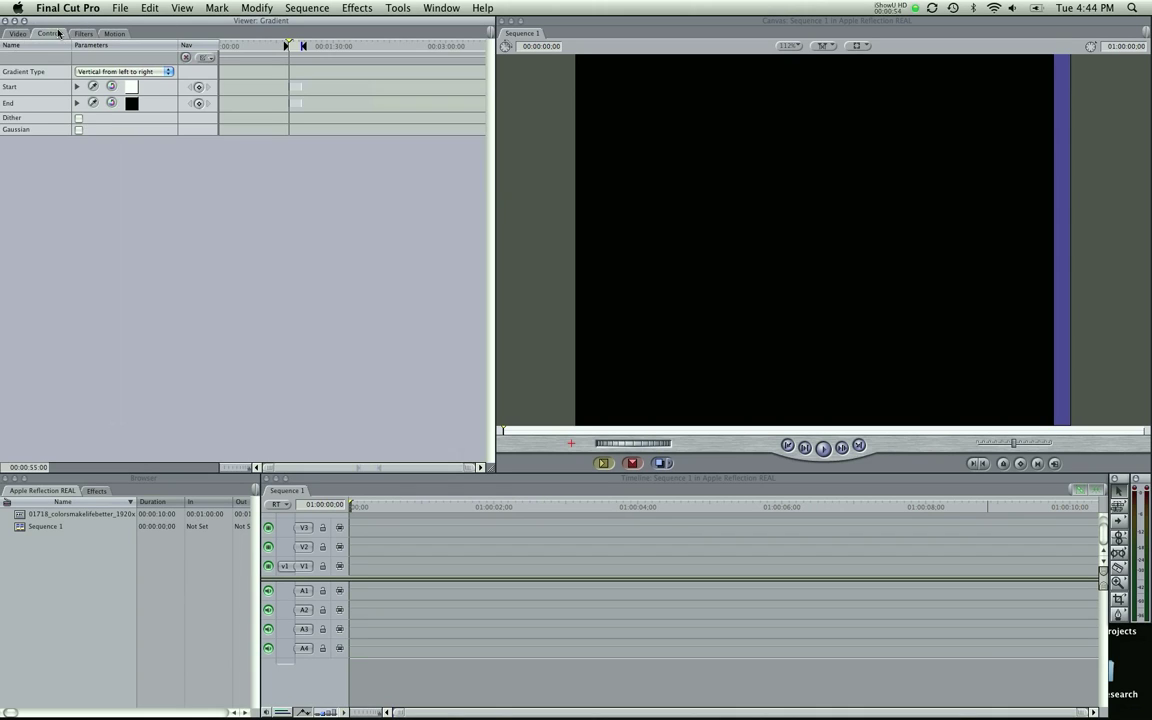
click(90, 72)
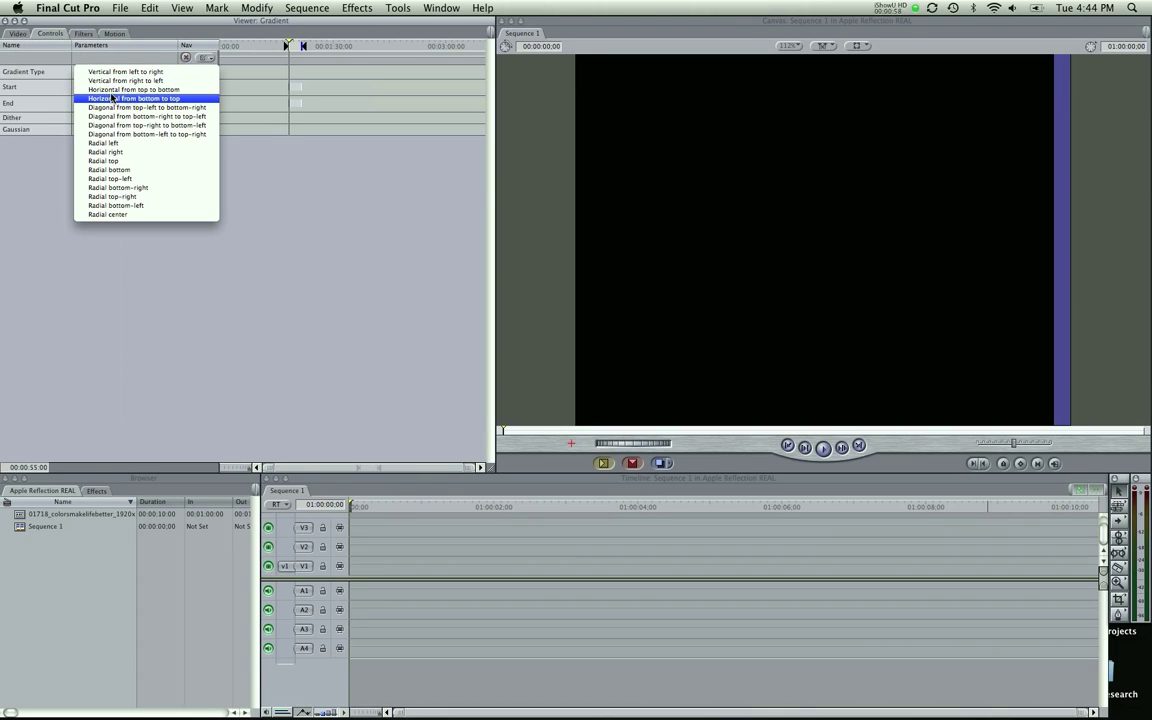
click(113, 98)
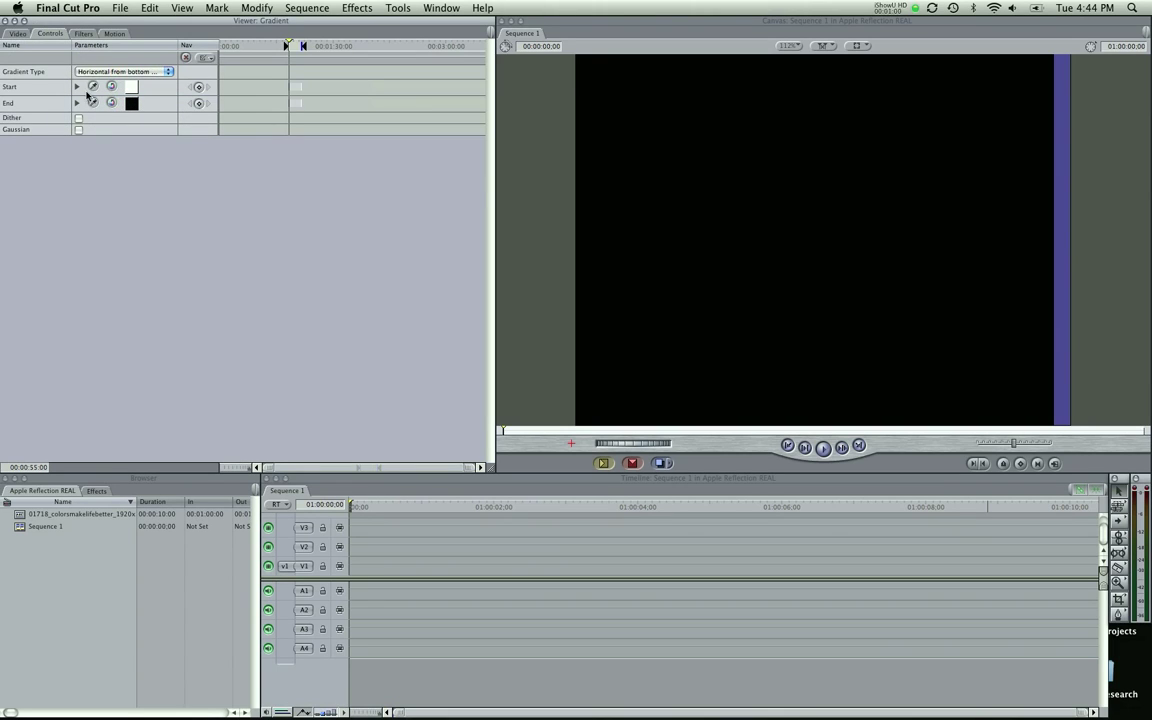
click(15, 36)
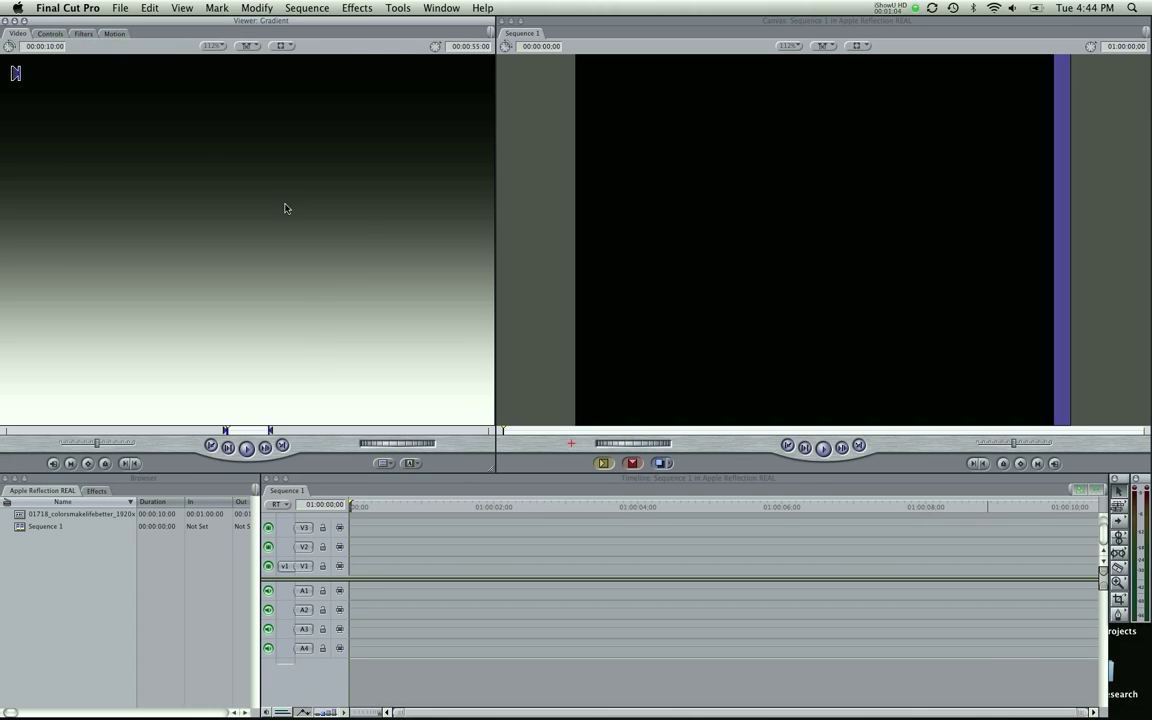
drag(278, 293, 372, 571)
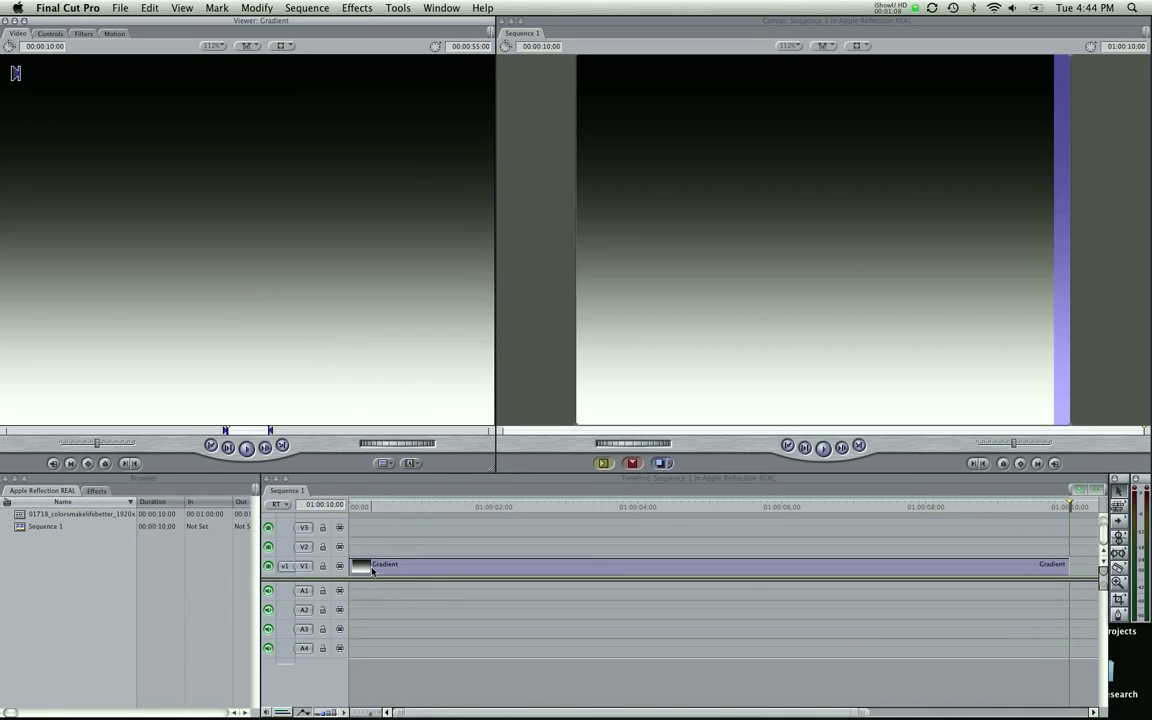
click(818, 249)
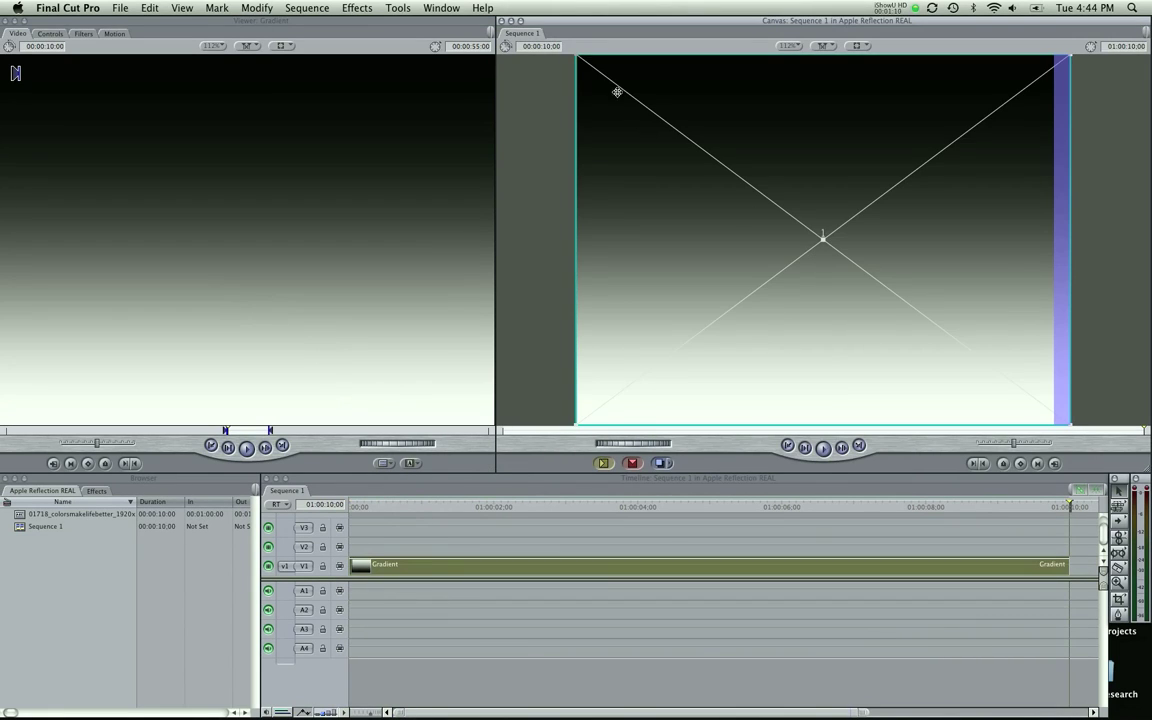
drag(586, 69, 558, 70)
drag(830, 141, 816, 233)
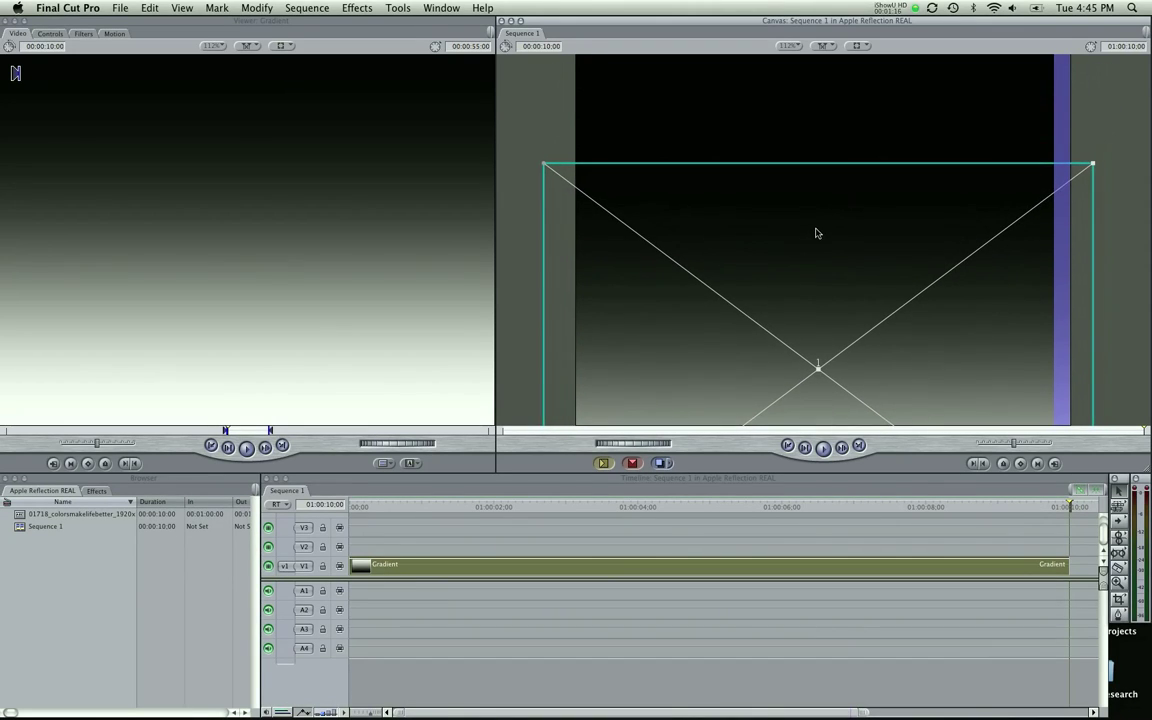
click(1100, 143)
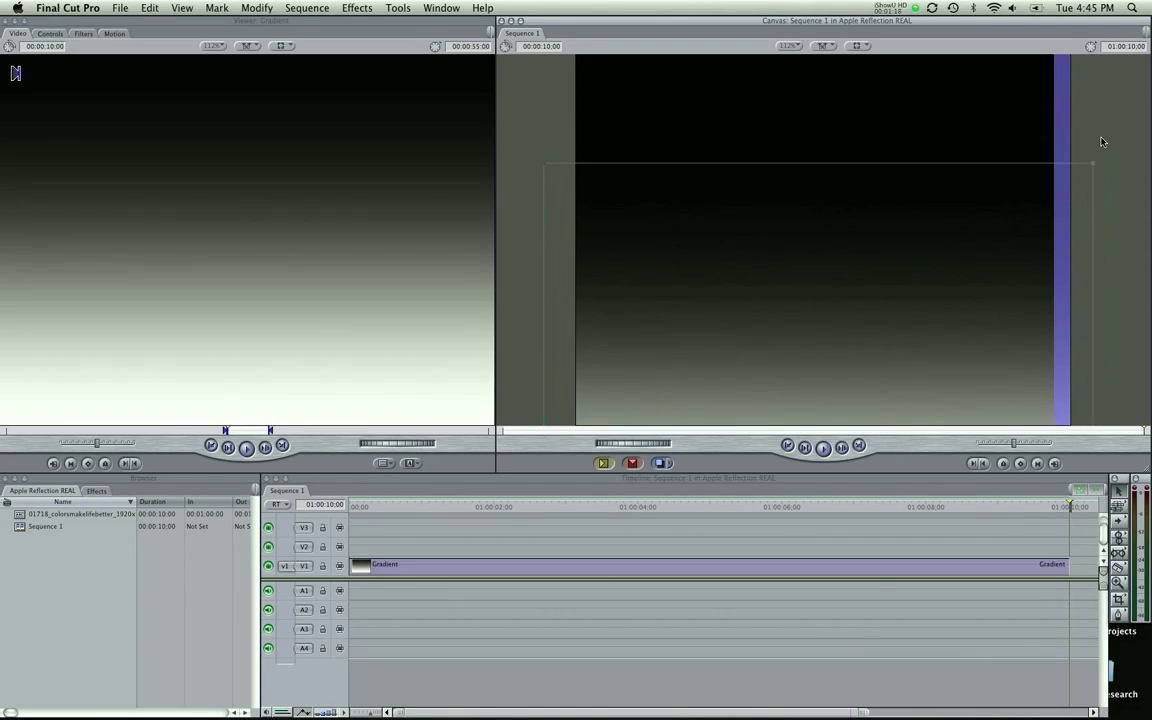
click(782, 236)
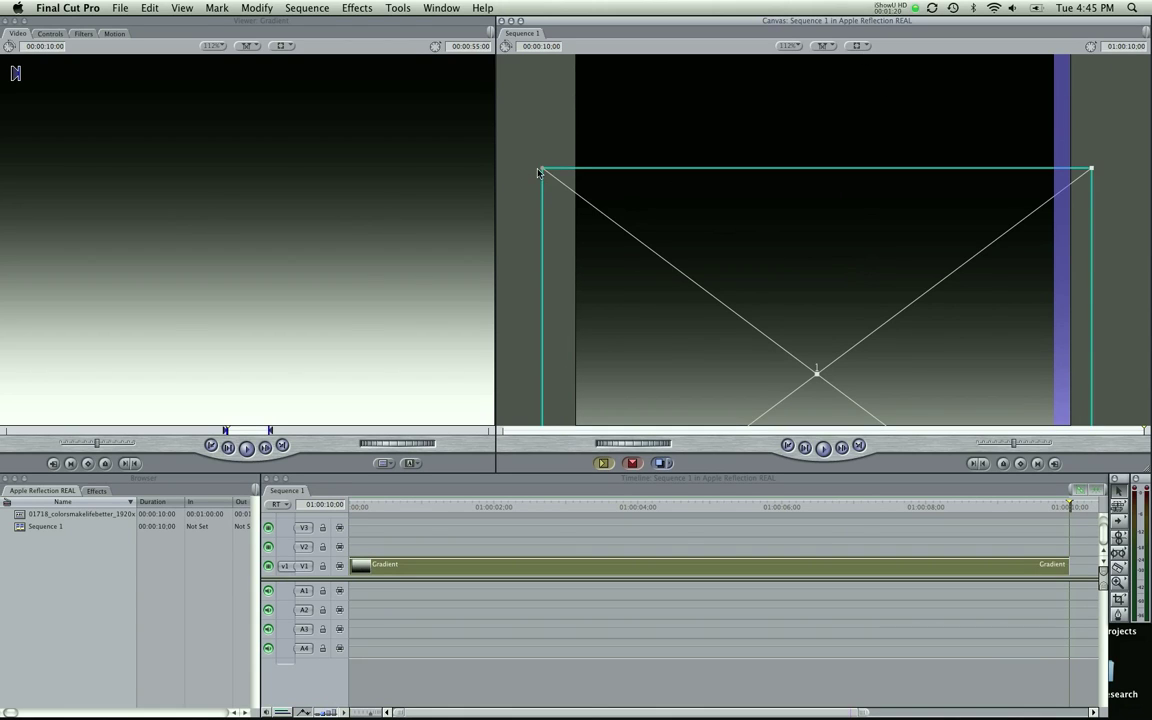
click(860, 46)
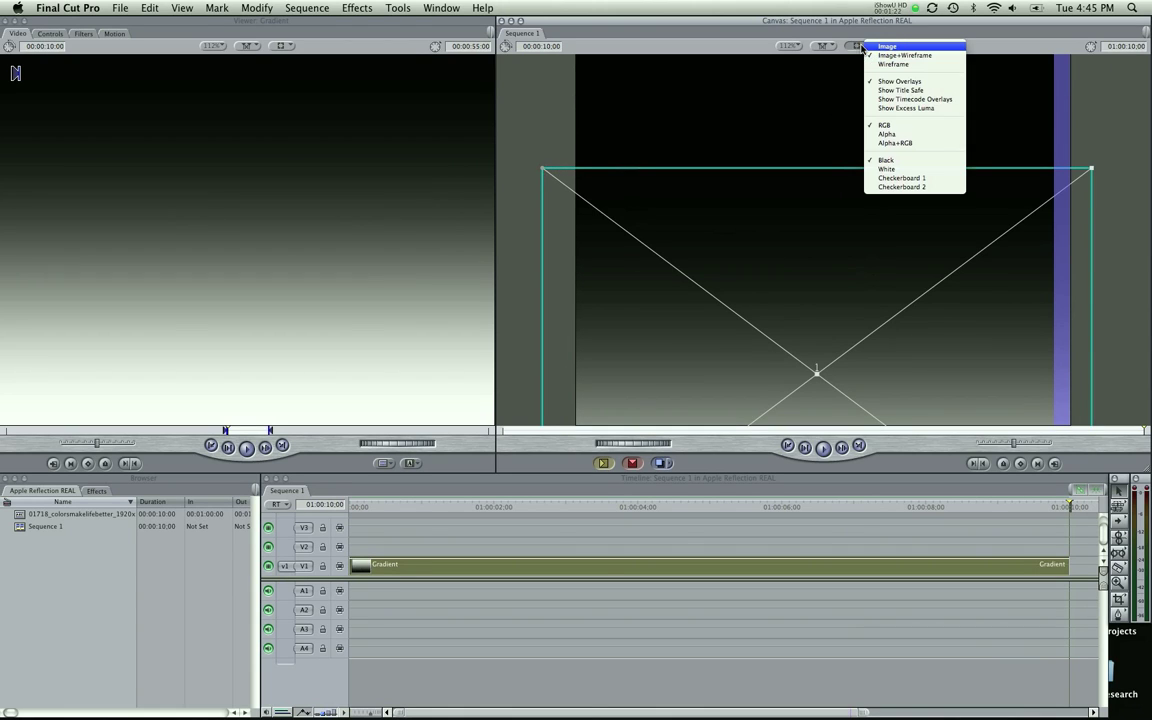
click(914, 47)
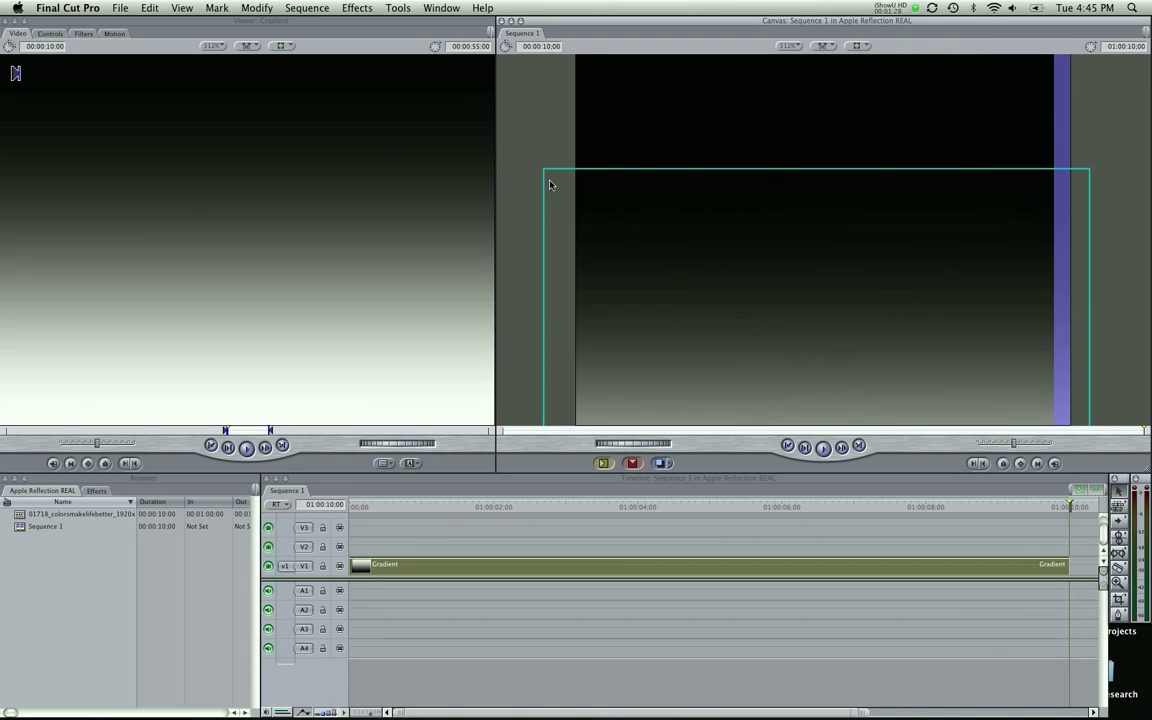
click(847, 47)
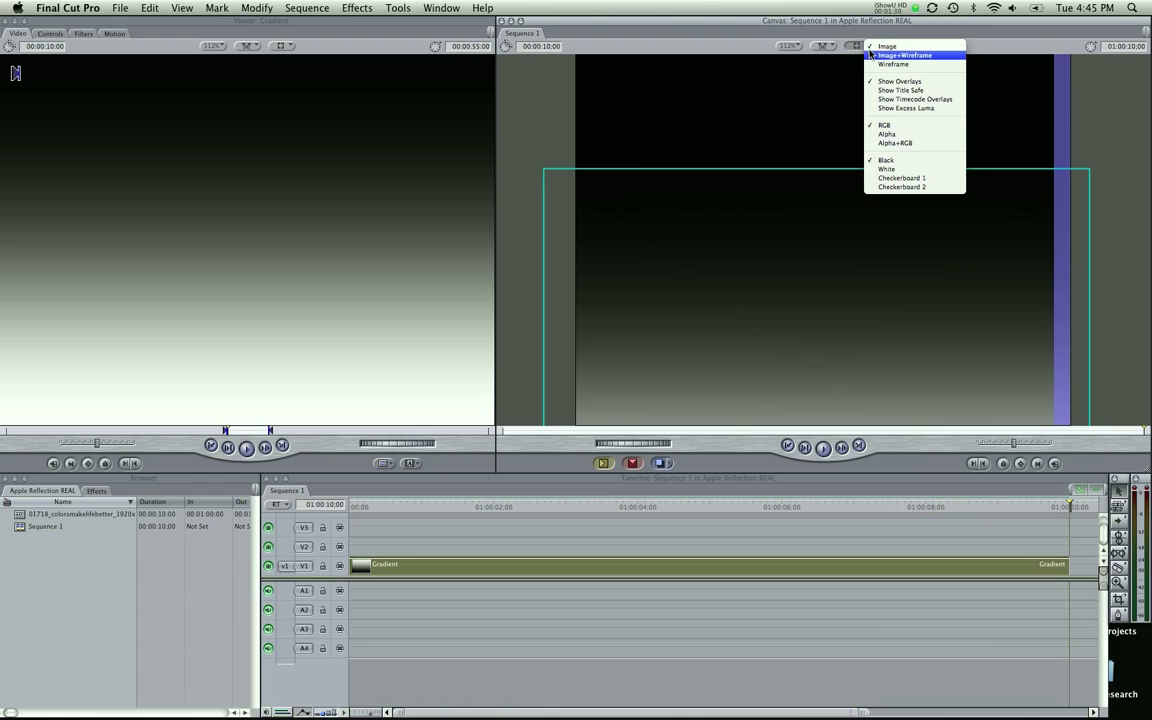
click(900, 55)
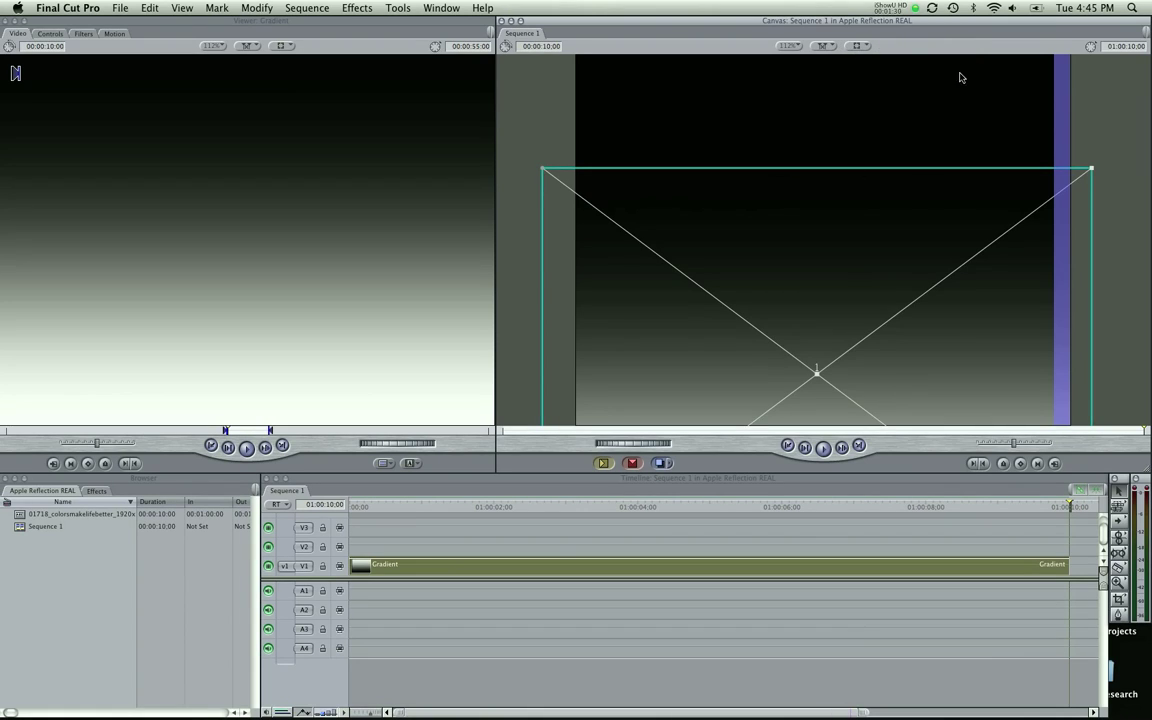
click(1101, 157)
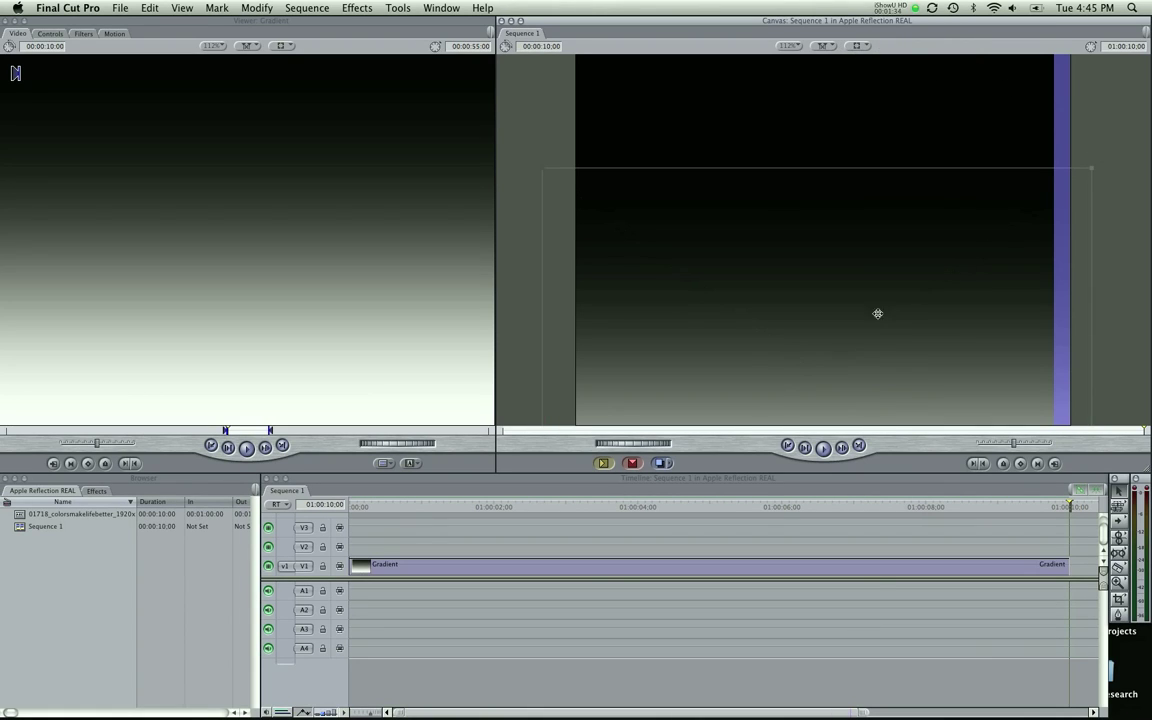
- Place the photo 01718_colorsmakelifebetter_1920x1080.jpg on track V2 above the gradient
click(446, 525)
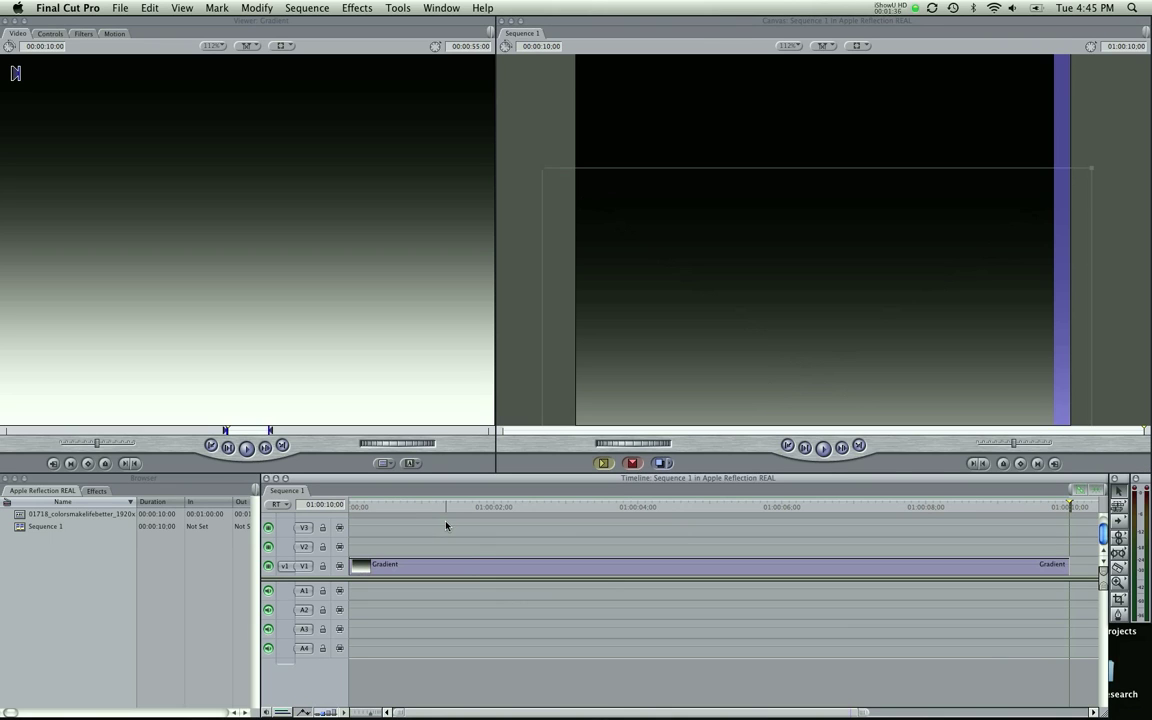
click(32, 514)
double_click(19, 515)
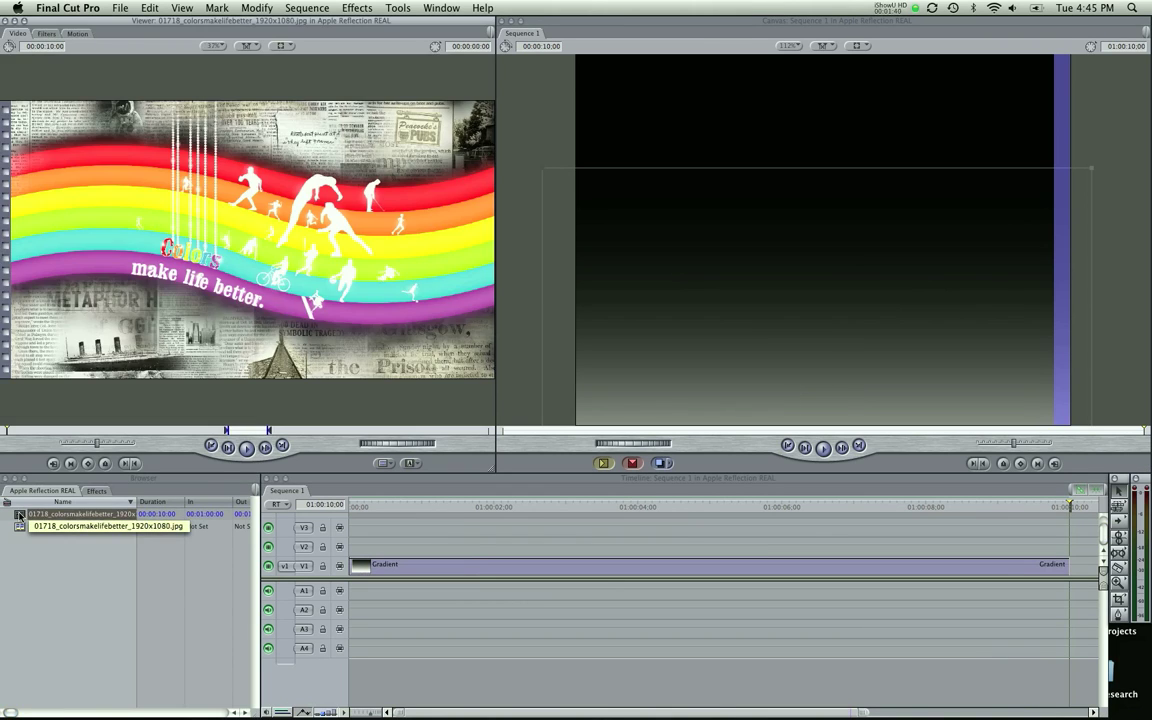
drag(19, 515, 358, 548)
- Scale the photo down and move it into the upper part of the frame
click(782, 277)
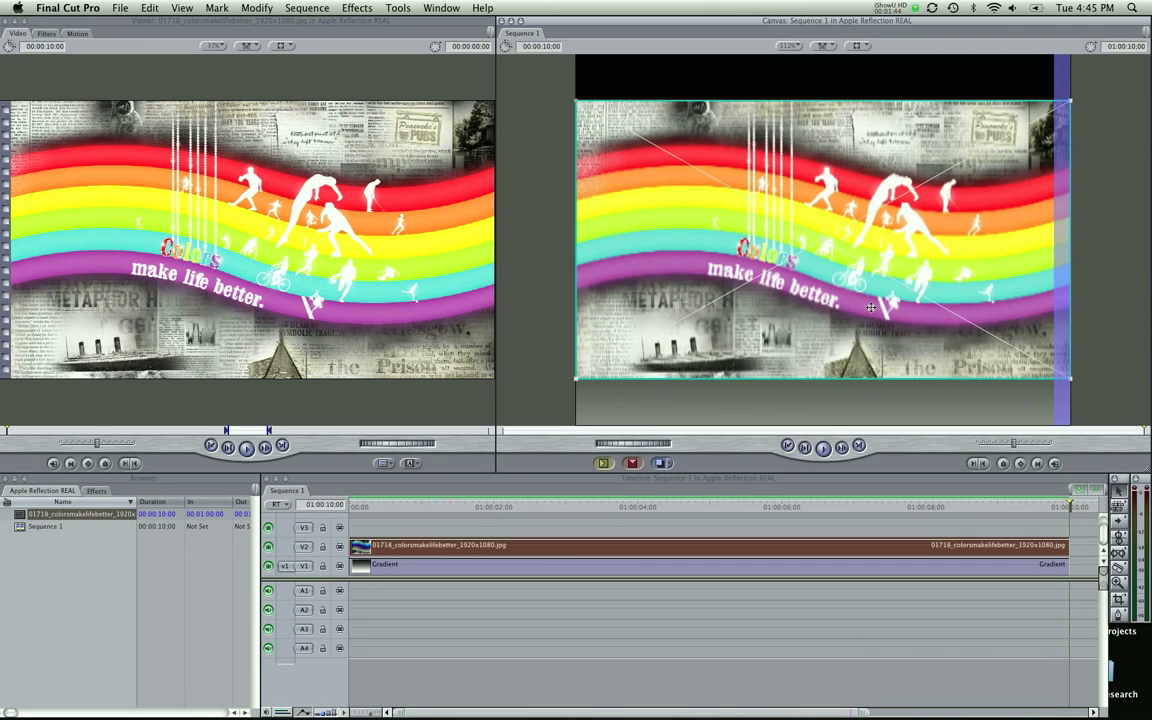
drag(575, 379, 621, 342)
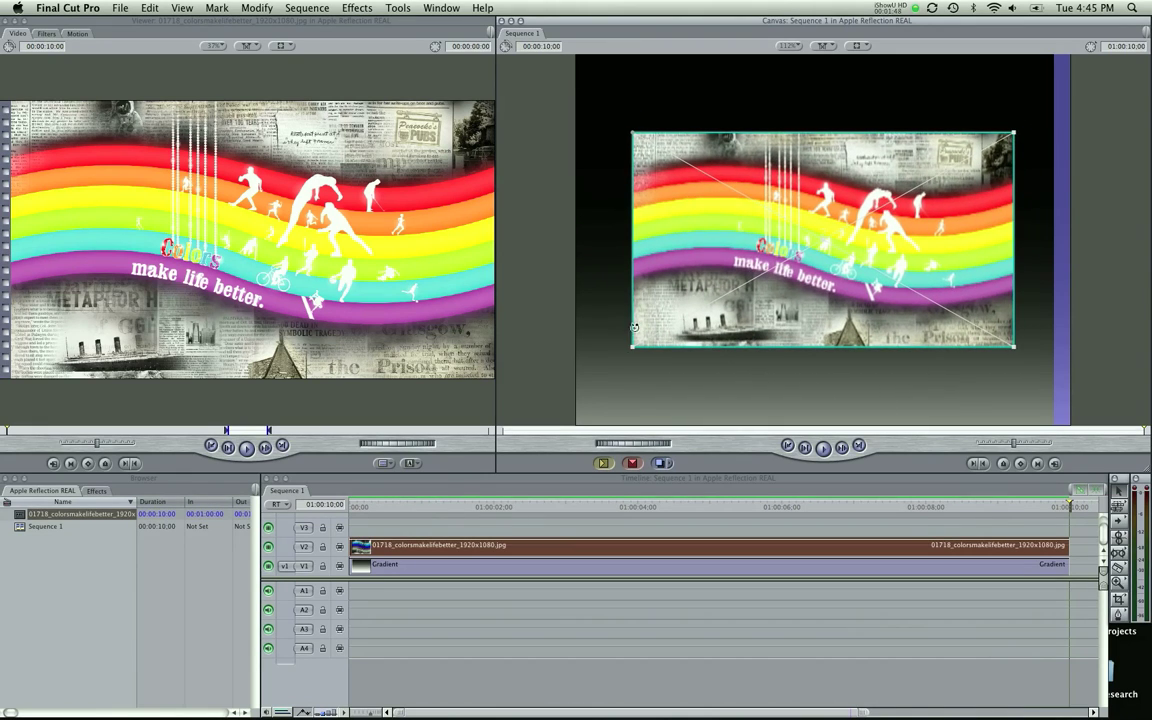
drag(672, 263, 661, 245)
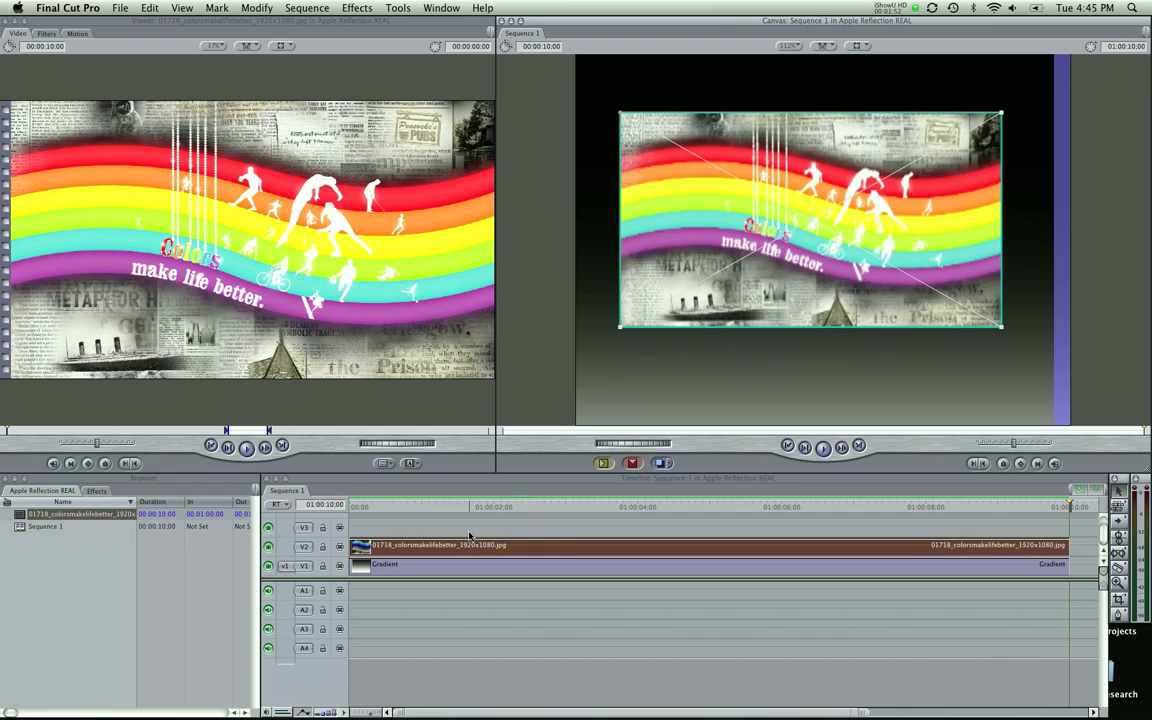
click(425, 484)
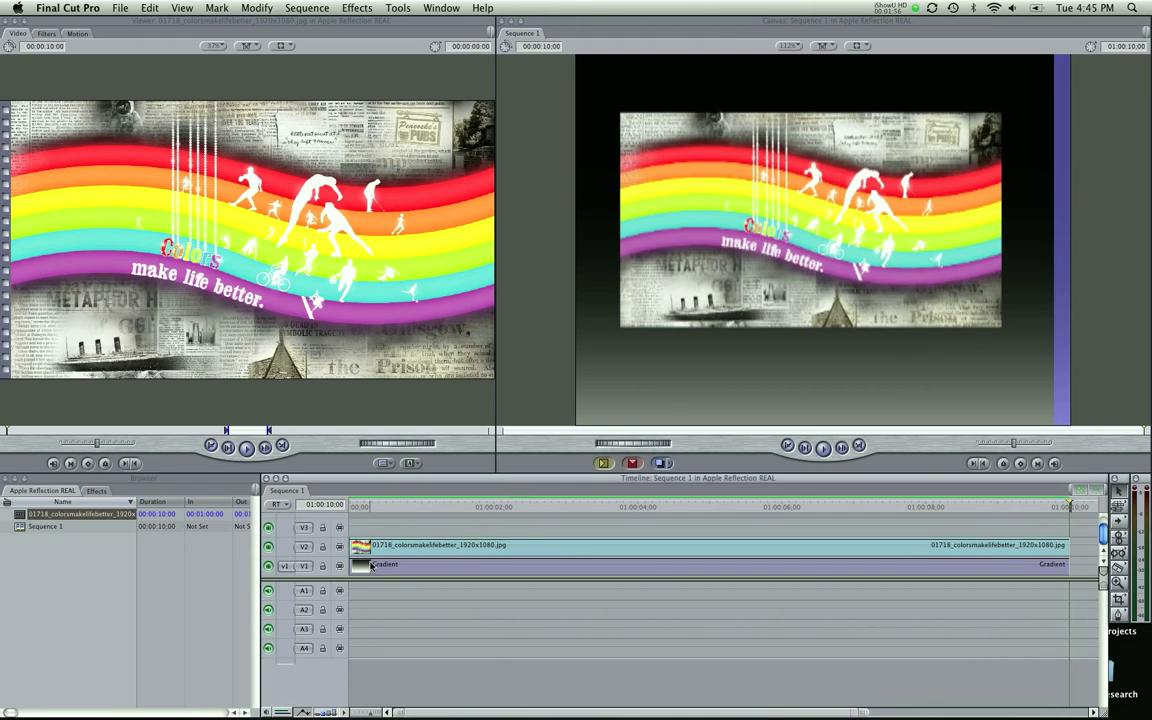
- Duplicate the V2 photo onto V3 and line the copy up over the original
drag(373, 552, 372, 527)
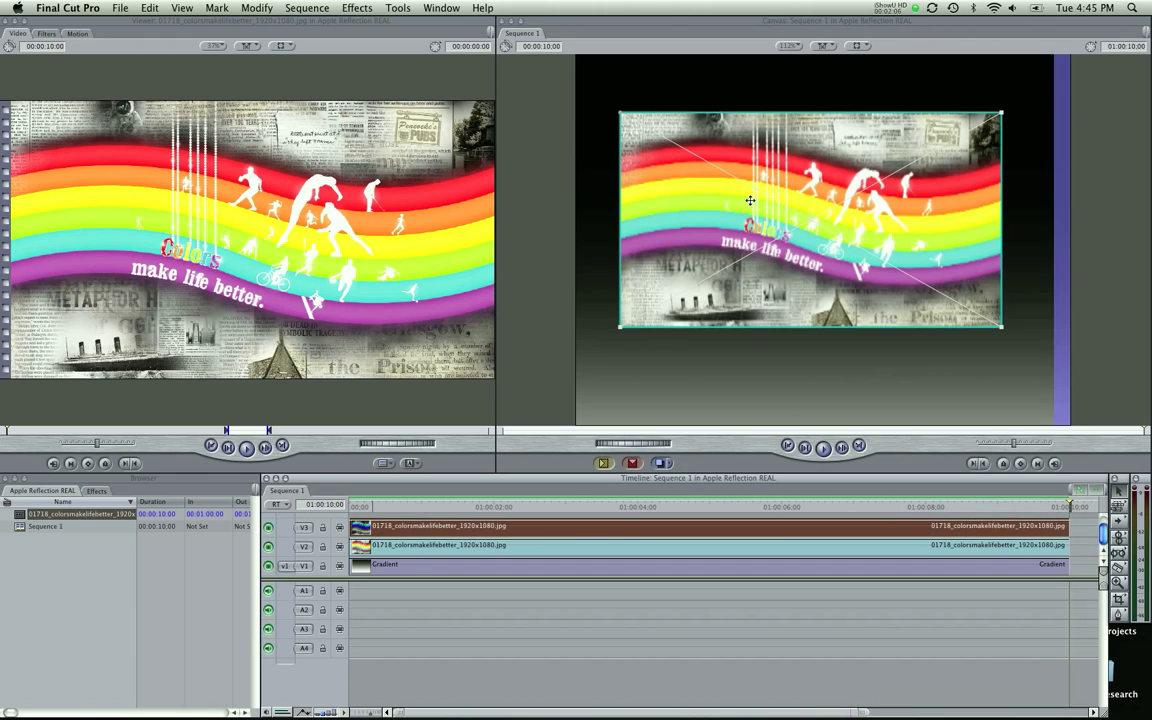
mouse_move(704, 216)
mouse_down()
mouse_move(628, 316)
mouse_move(720, 257)
mouse_move(675, 250)
mouse_move(727, 278)
mouse_move(695, 252)
mouse_move(692, 265)
mouse_move(710, 239)
mouse_move(702, 221)
mouse_up()
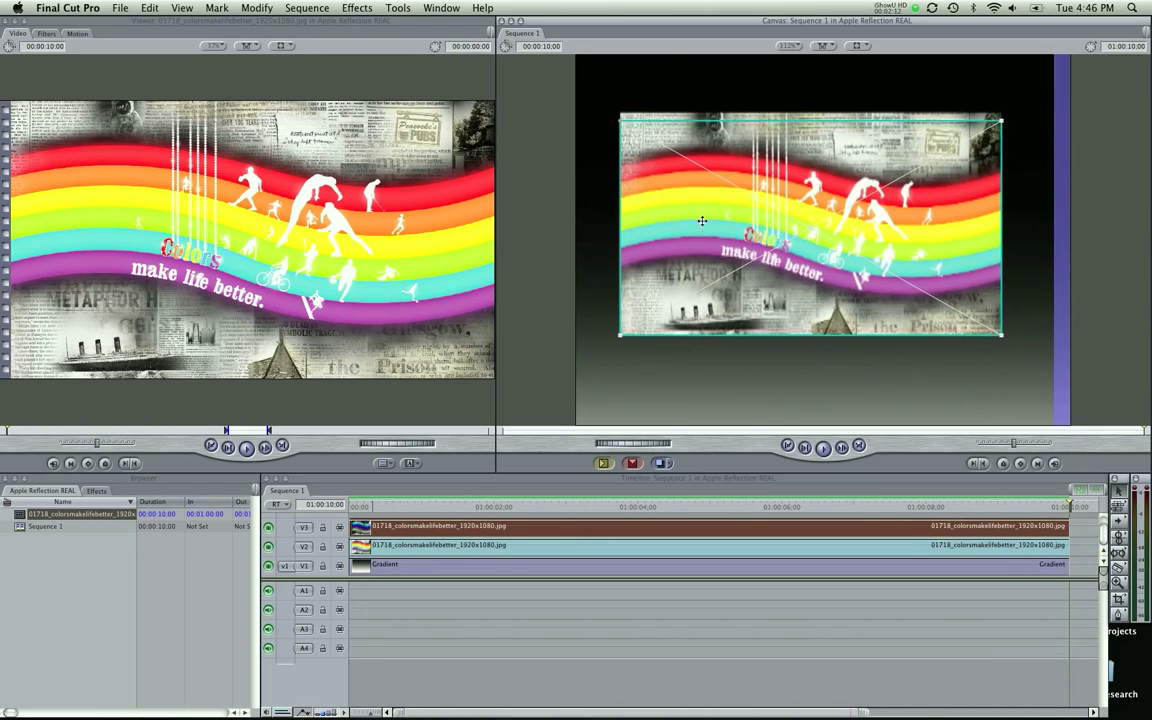
- Apply the Perspective > Flop video filter to the V3 photo copy to mirror it
key(super+z)
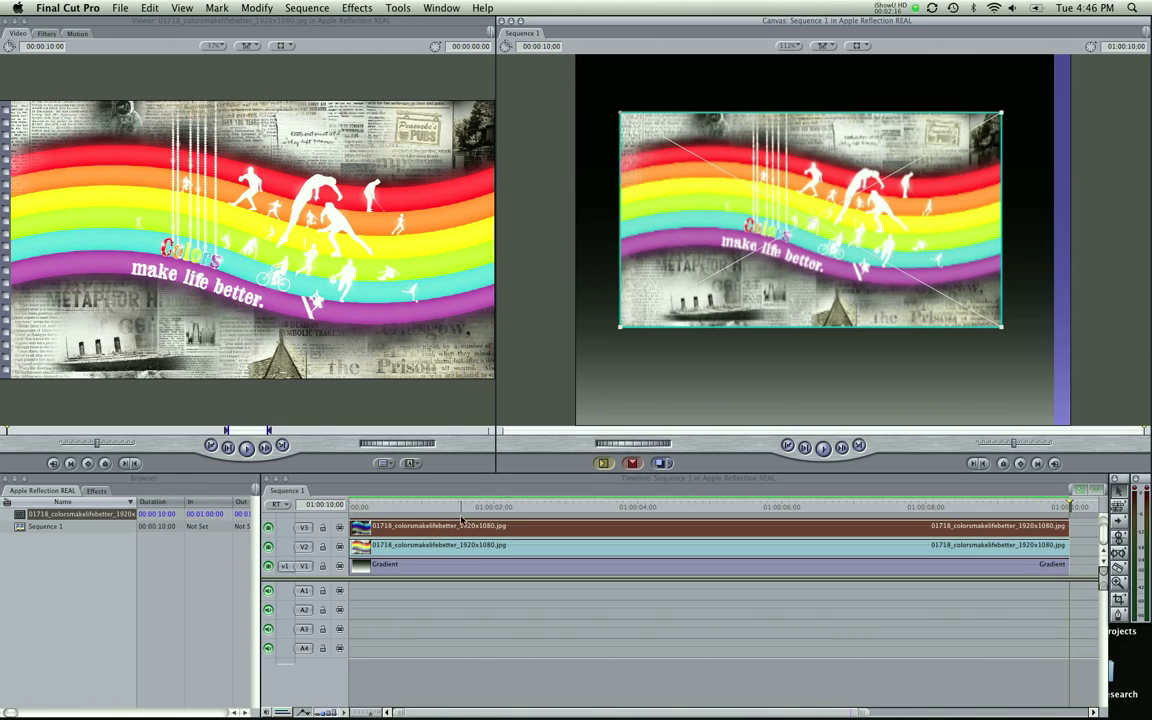
key(Return)
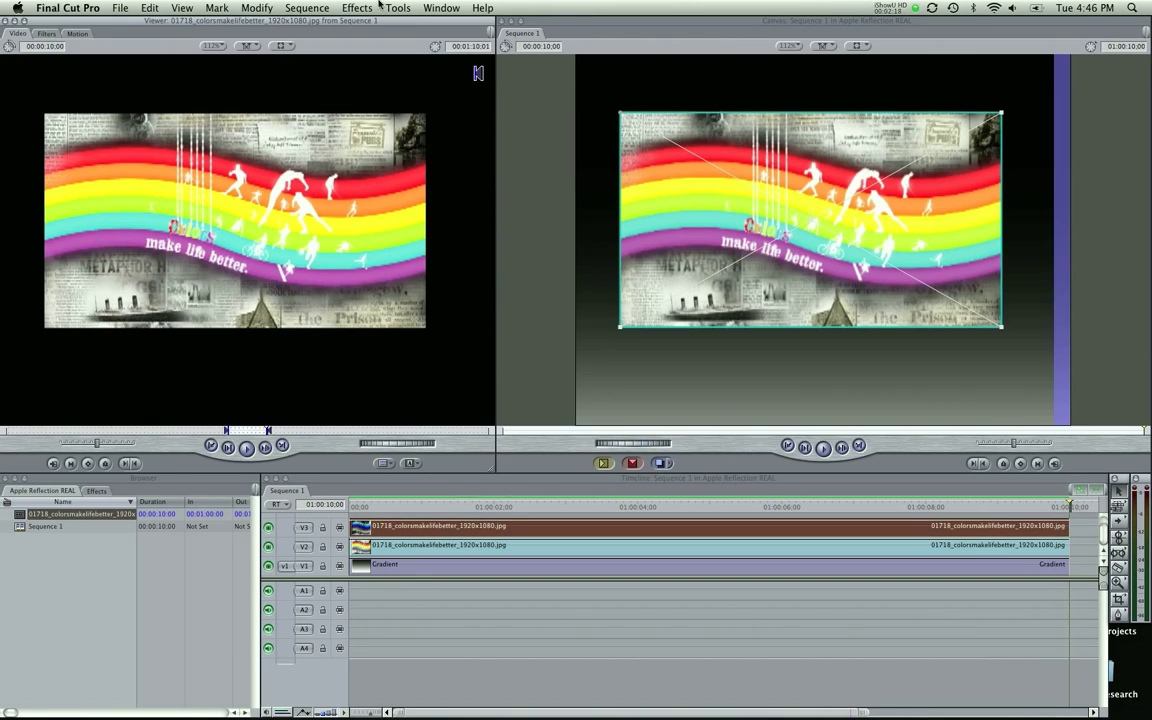
click(358, 8)
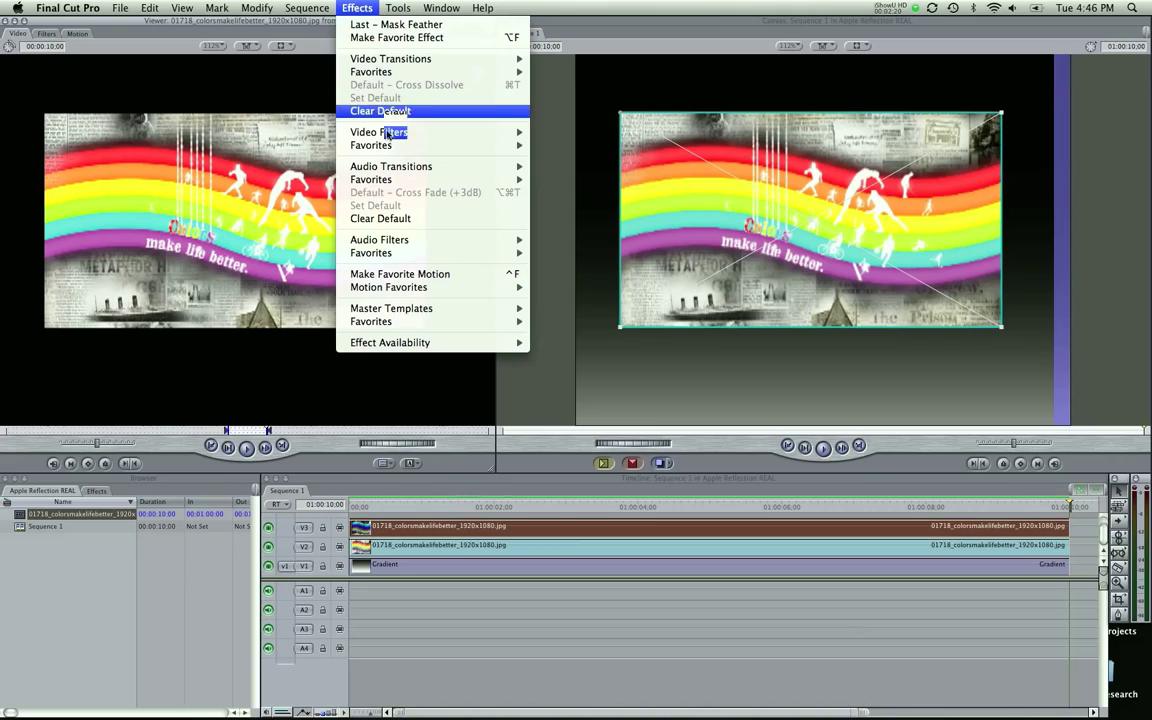
mouse_move(395, 132)
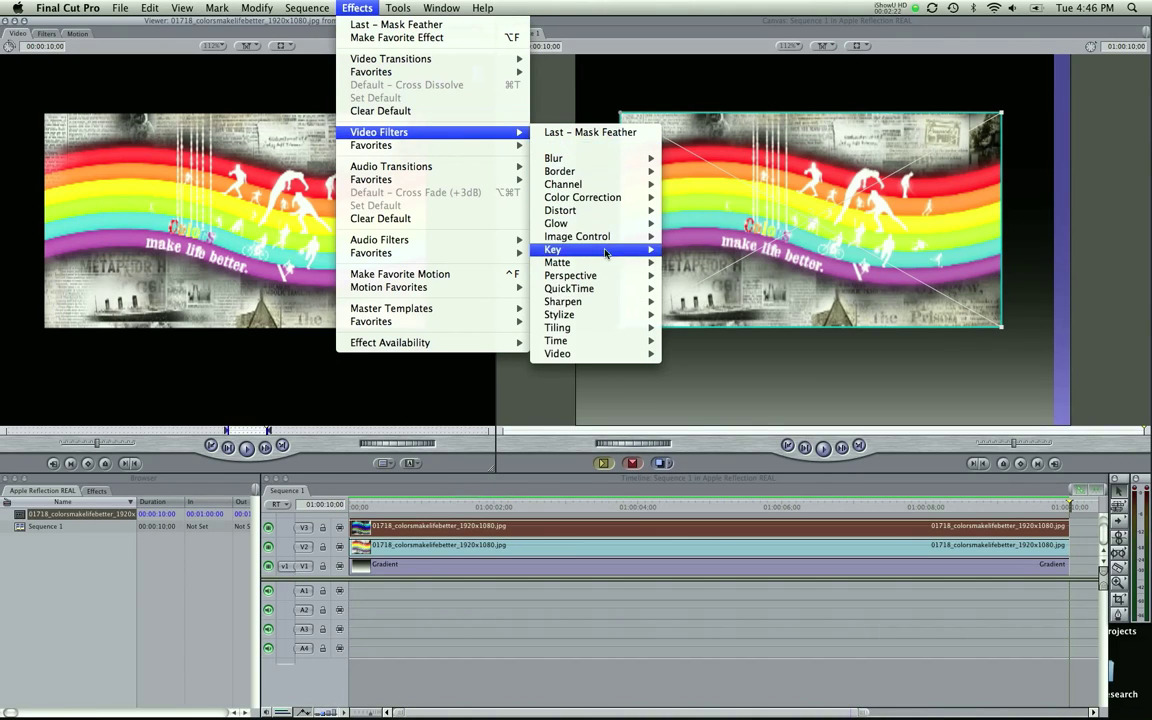
mouse_move(598, 277)
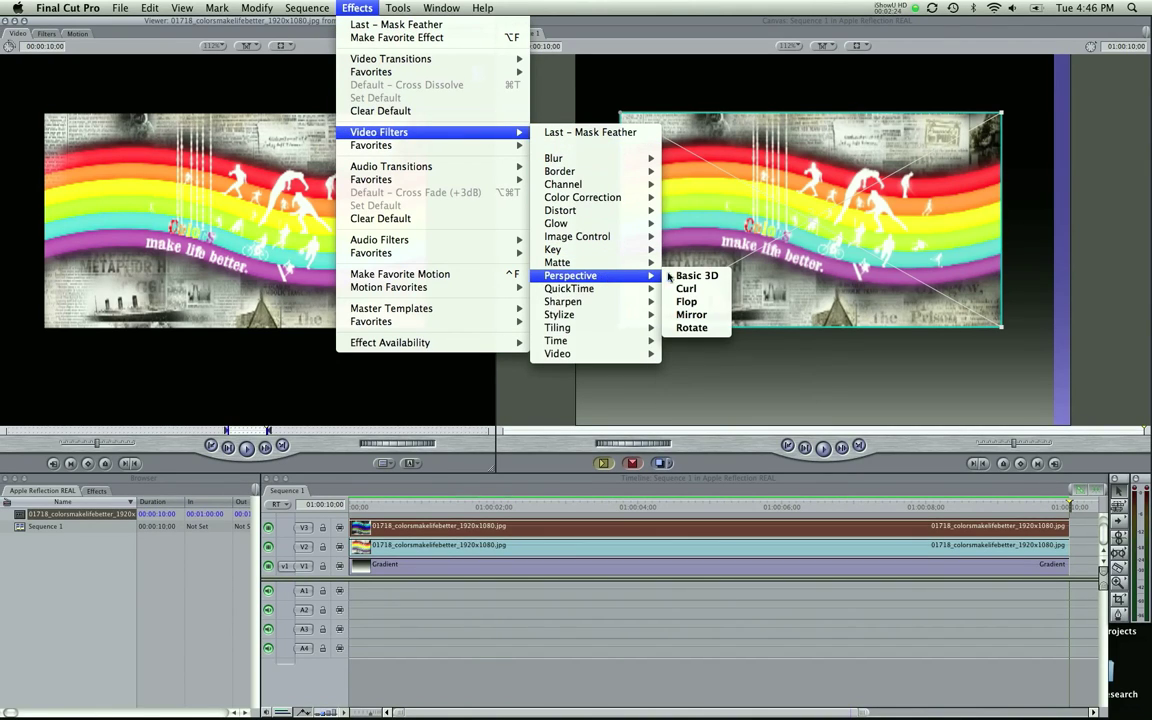
click(686, 302)
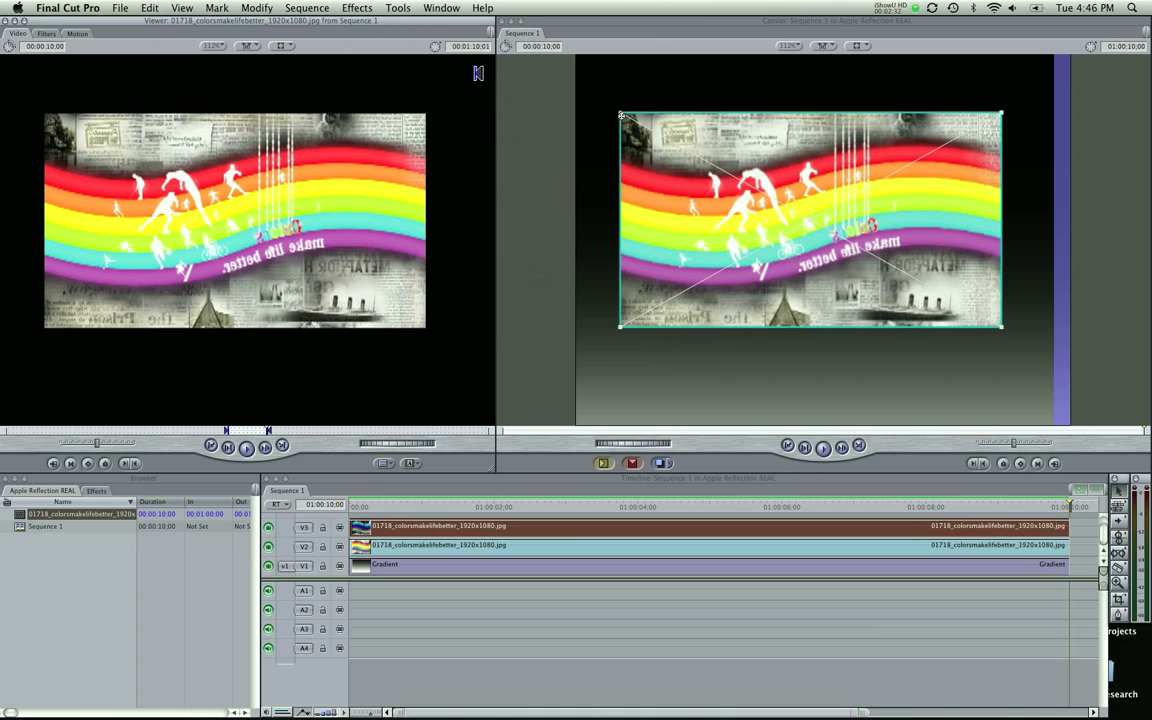
- Rotate the V3 copy 180° and position it directly below the original photo
drag(621, 115, 908, 296)
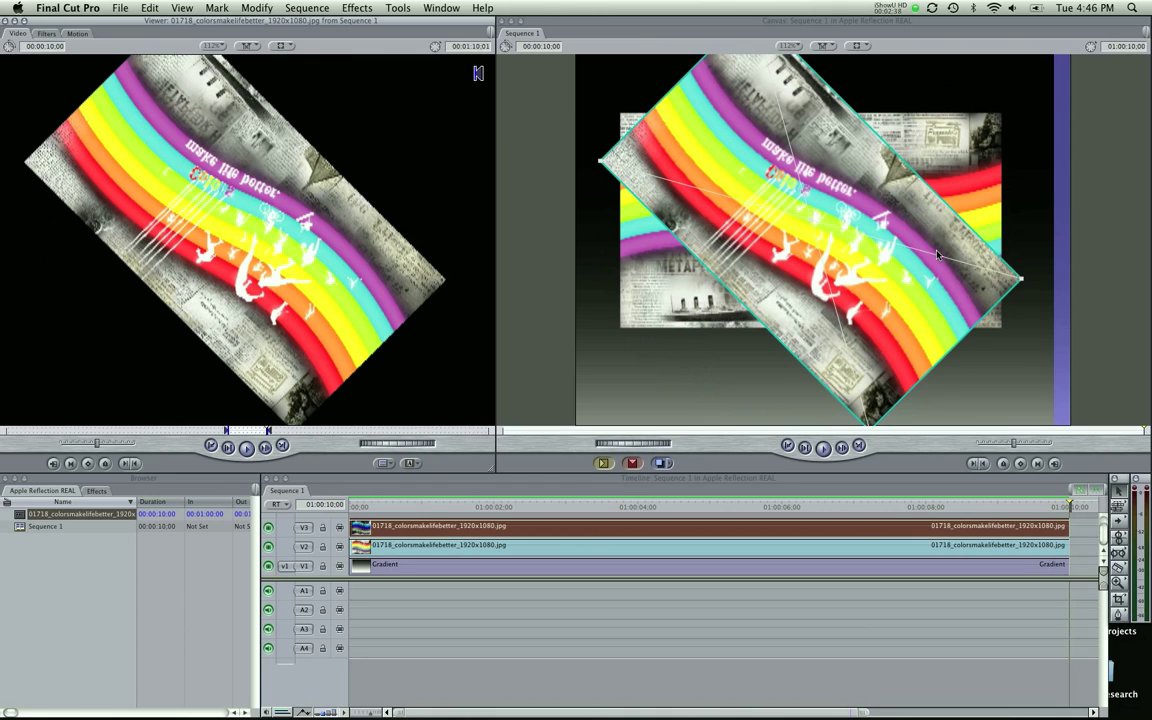
key(super+z)
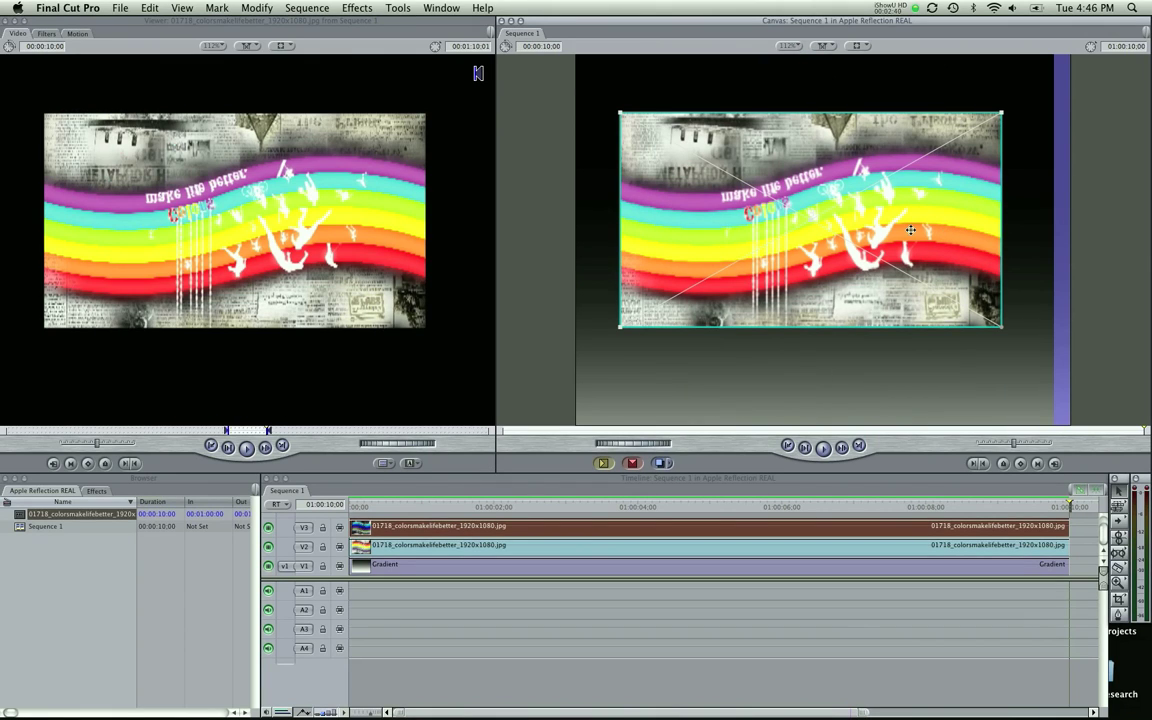
drag(802, 153, 842, 370)
click(866, 521)
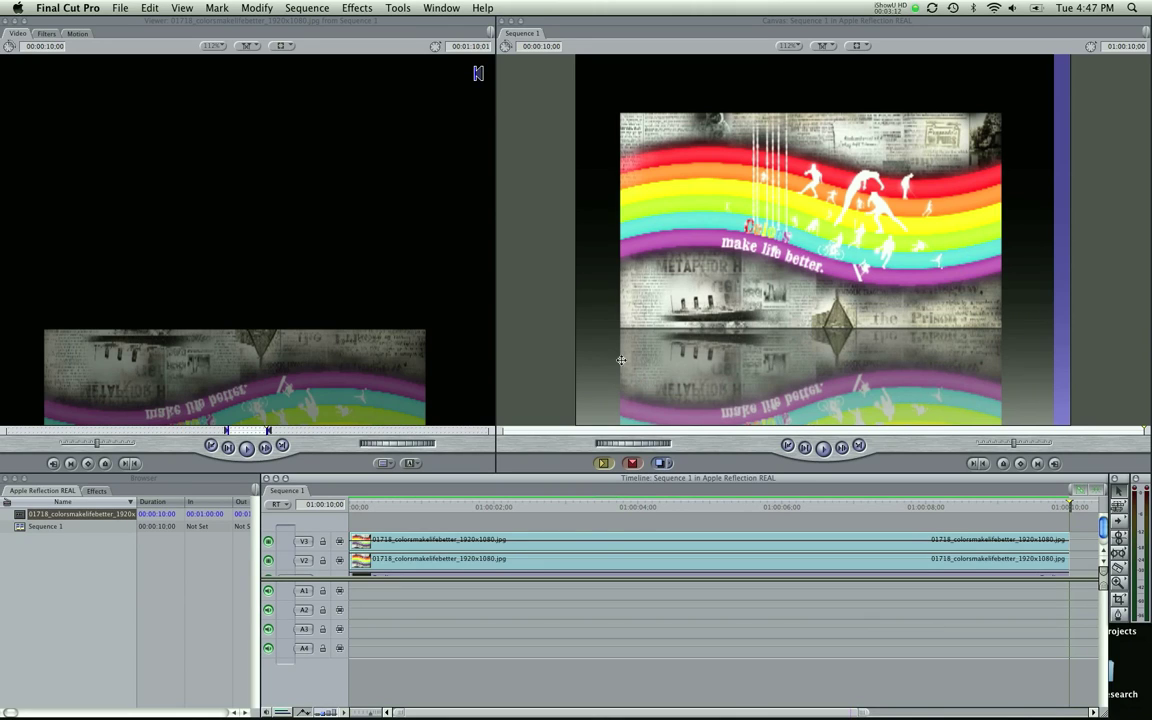
click(404, 548)
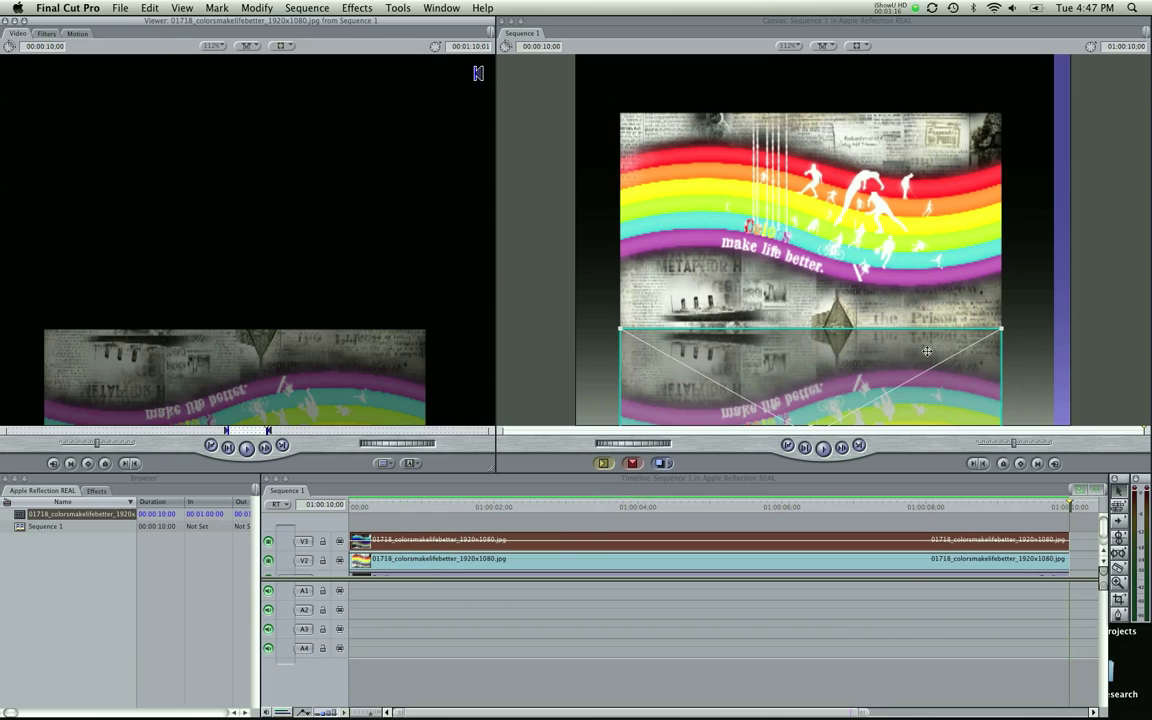
- Apply a Matte > Mask Shape rectangle filter to the V3 reflection and show its settings
click(357, 8)
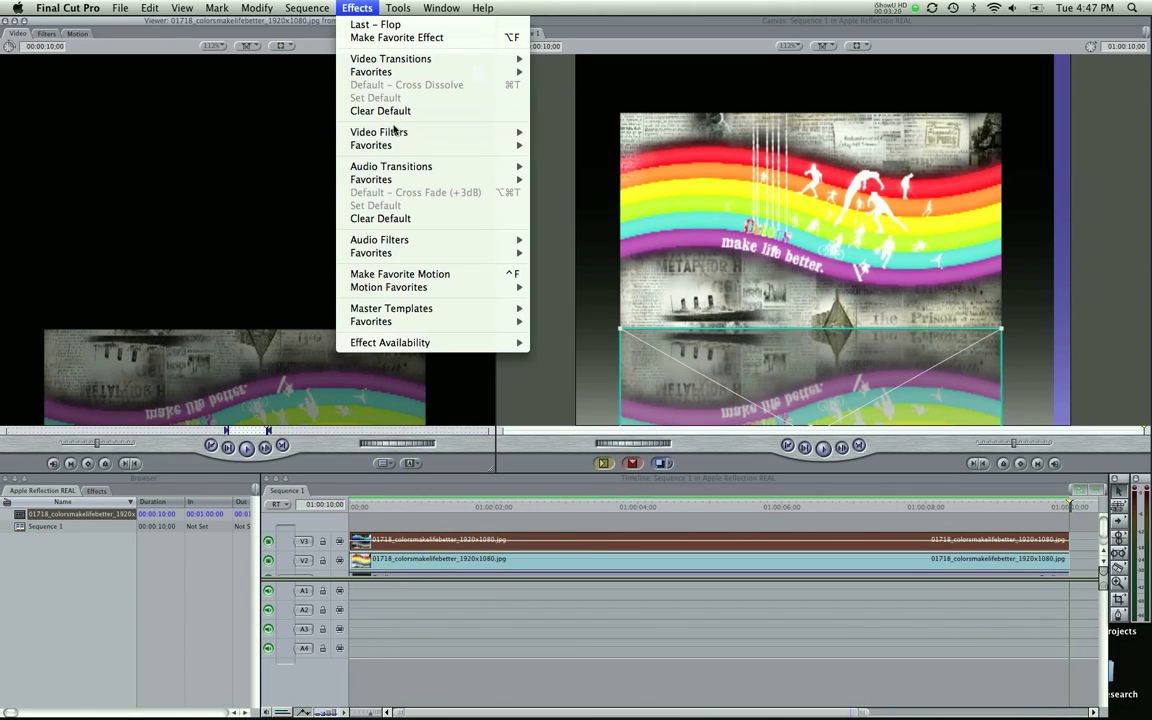
mouse_move(360, 128)
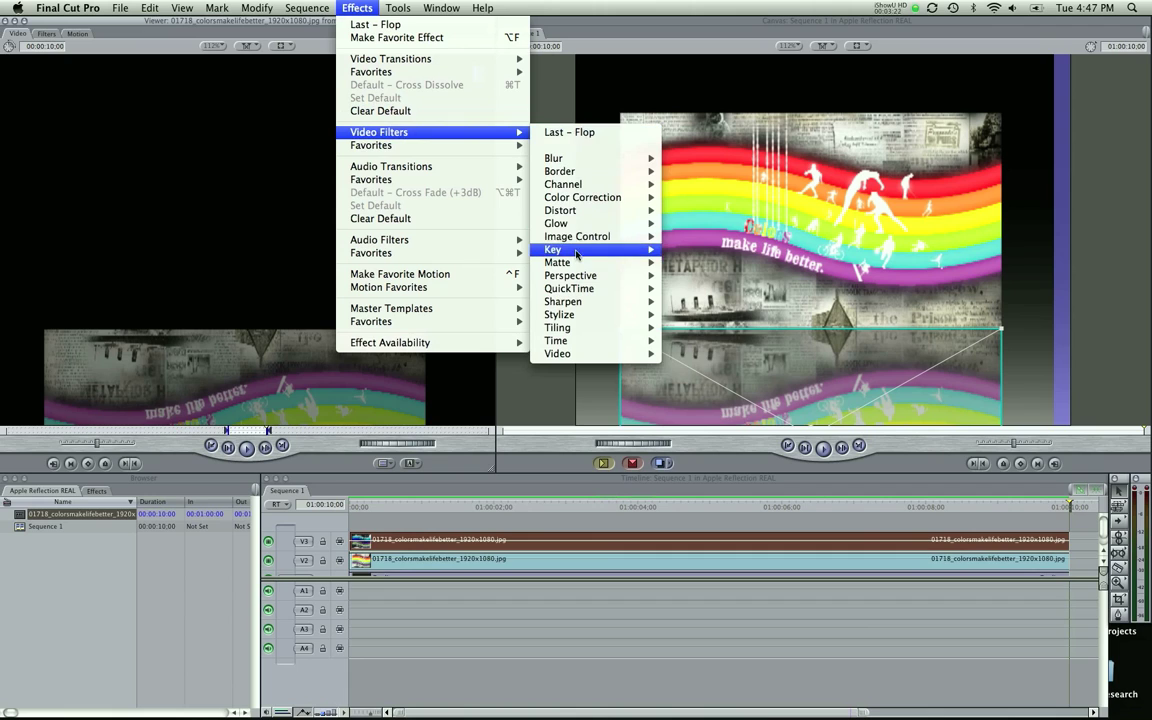
mouse_move(600, 262)
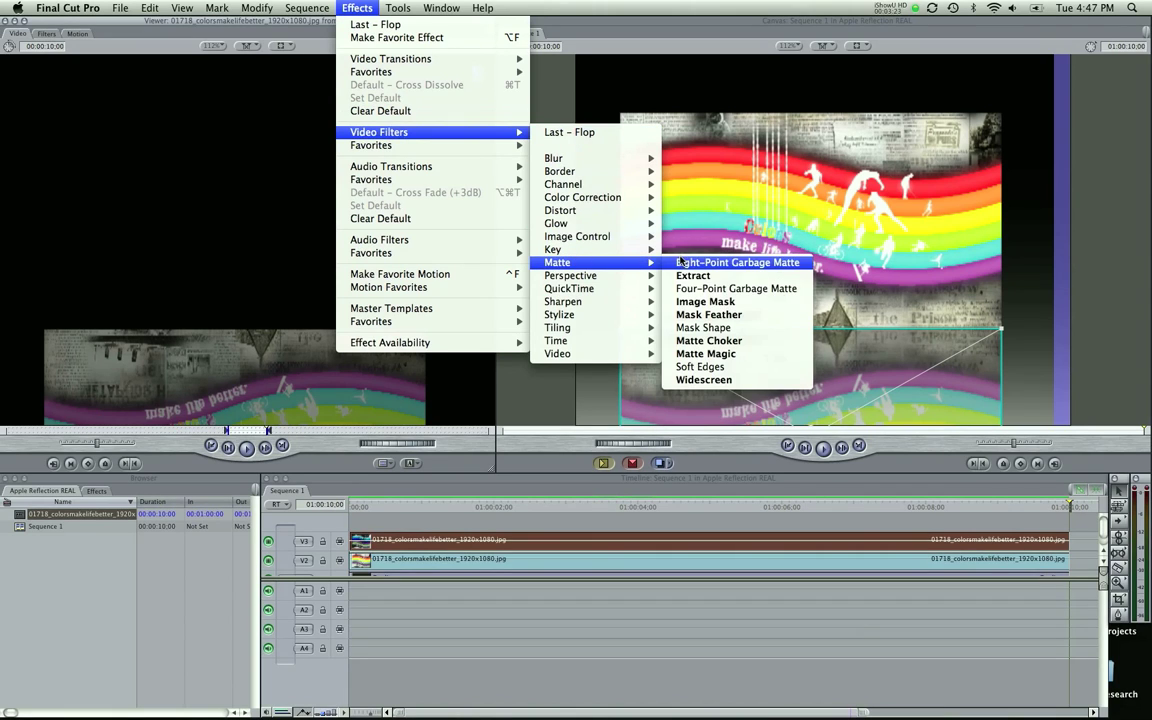
click(709, 328)
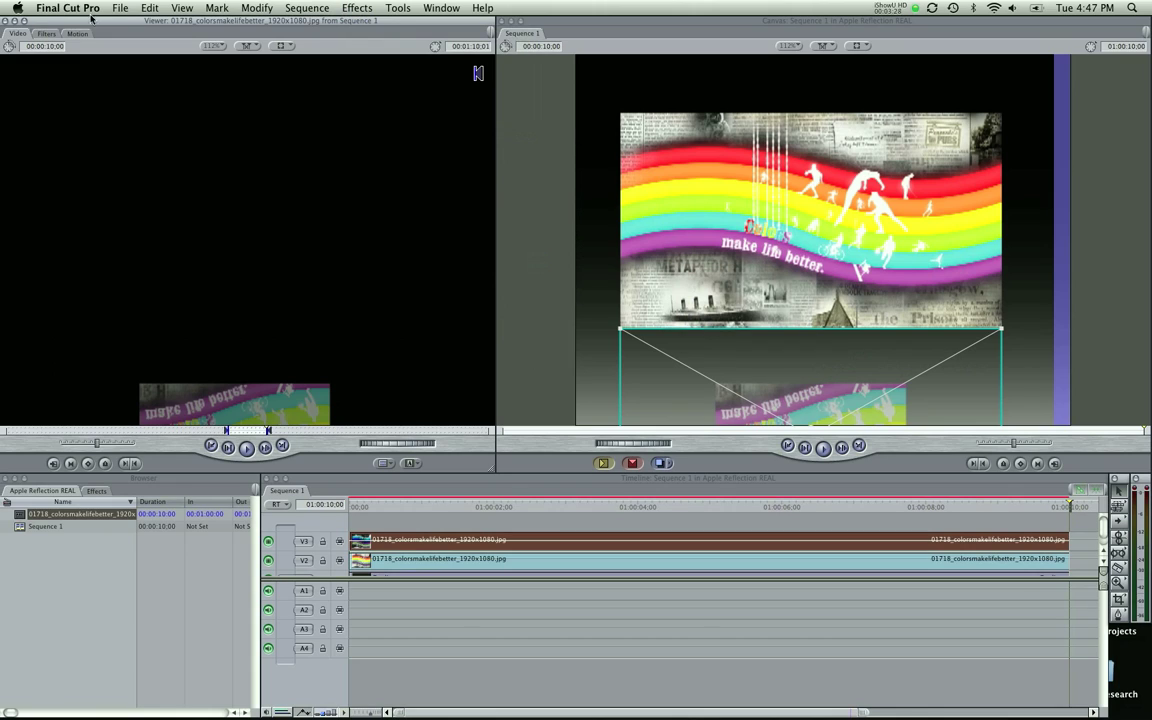
click(47, 35)
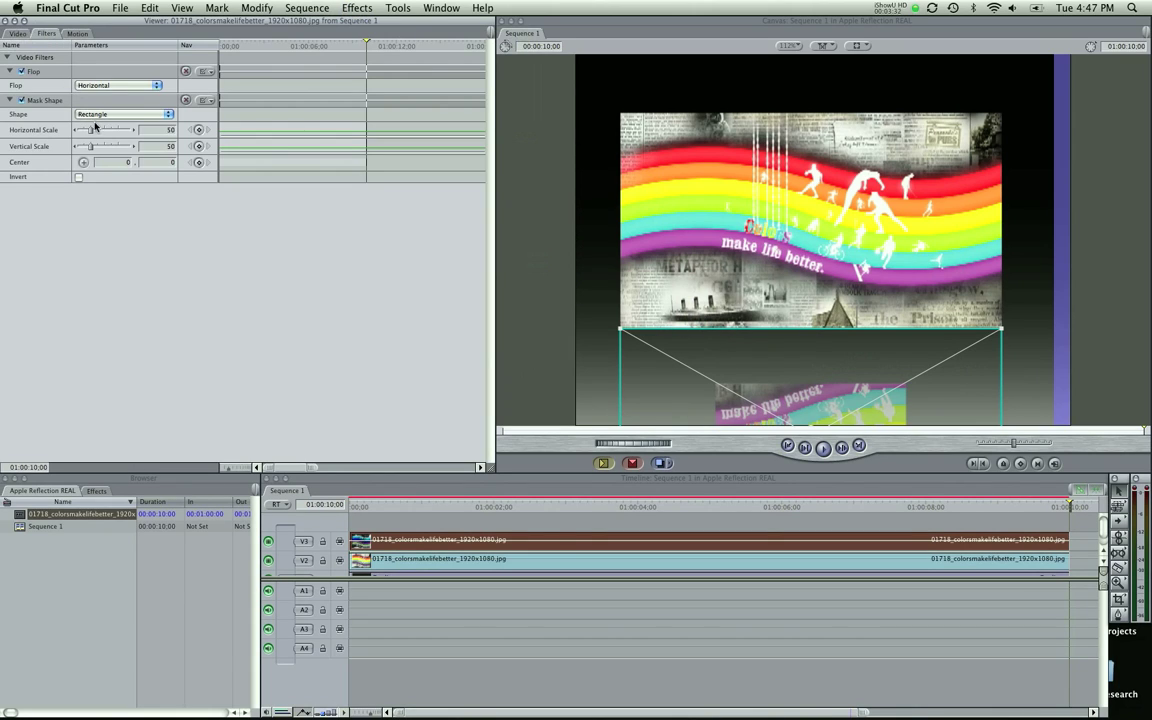
- Set Mask Shape Horizontal Scale to 143 and move its centre to -25.97, 556.42
drag(96, 131, 114, 133)
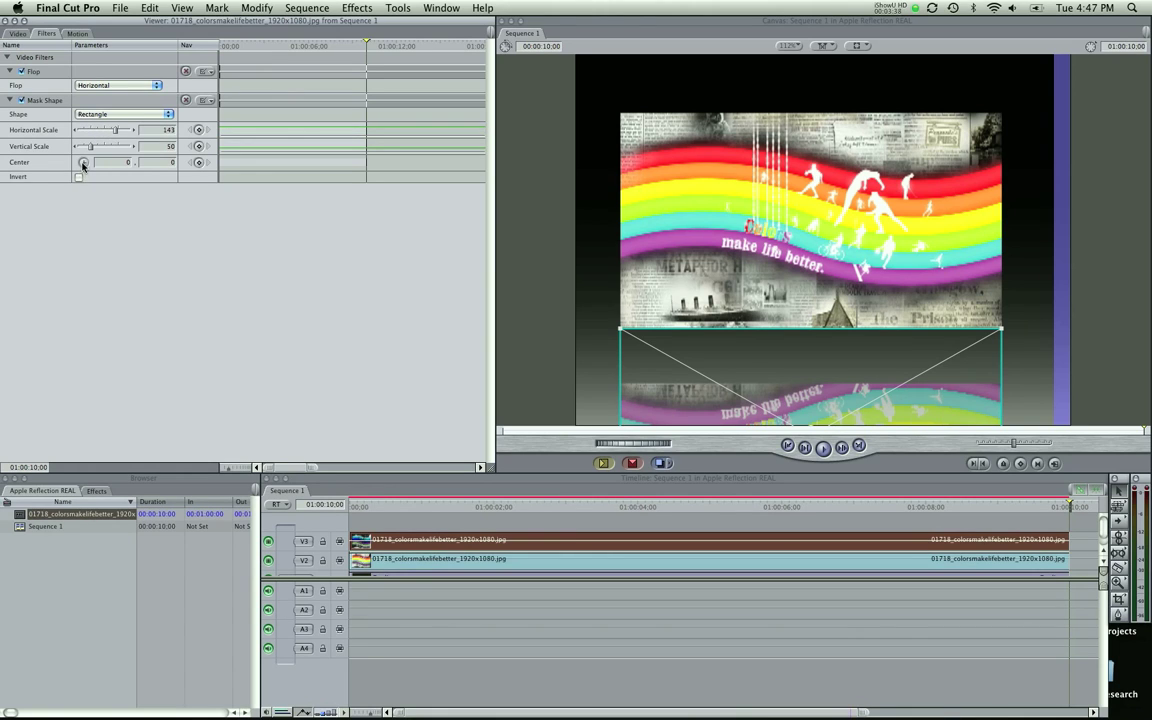
click(83, 163)
click(776, 400)
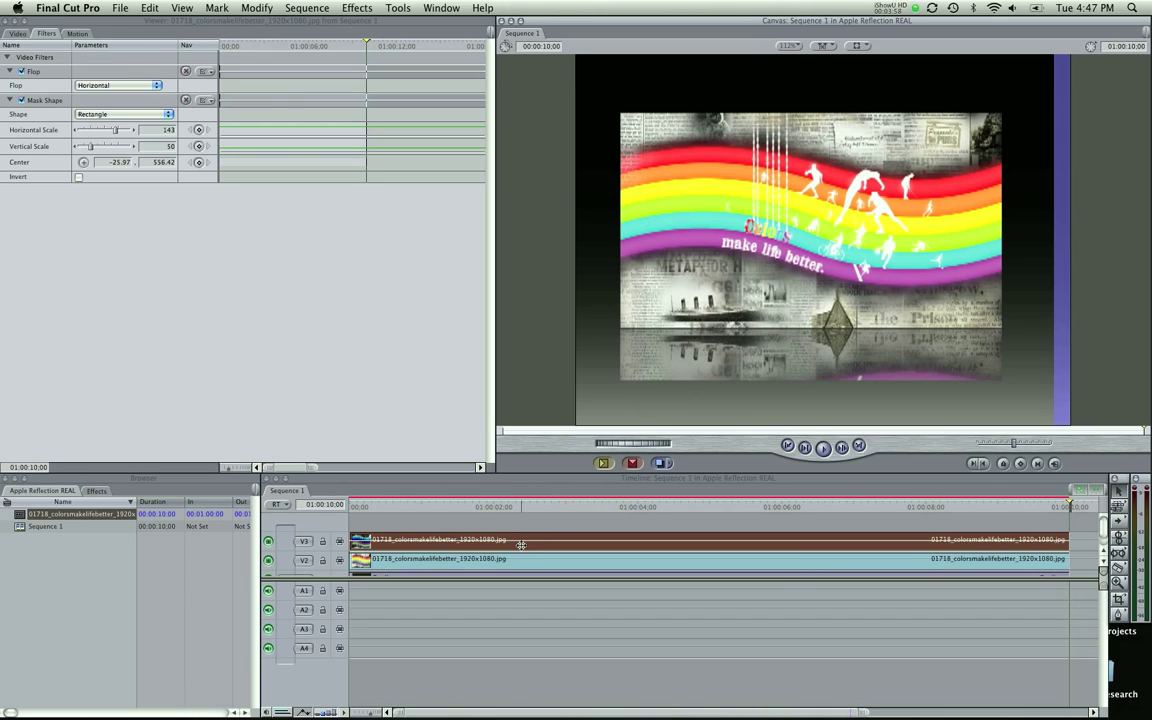
click(358, 8)
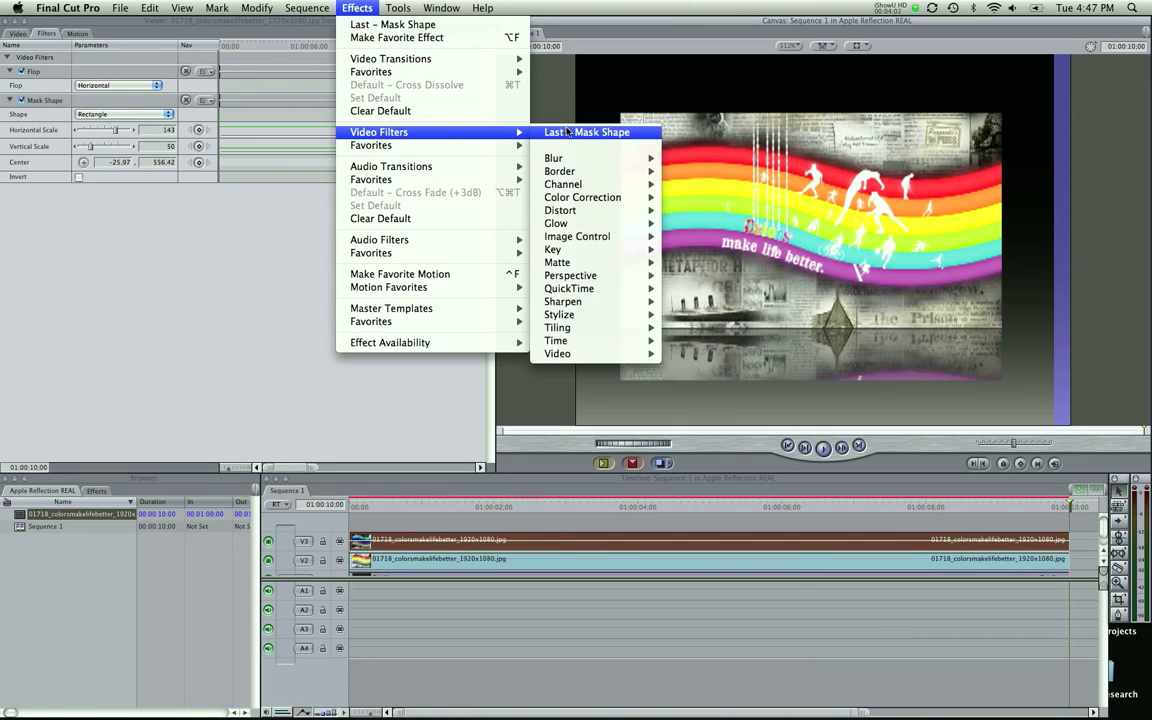
- Add a Matte > Mask Feather filter to the reflection with Soft set to 22
mouse_move(579, 264)
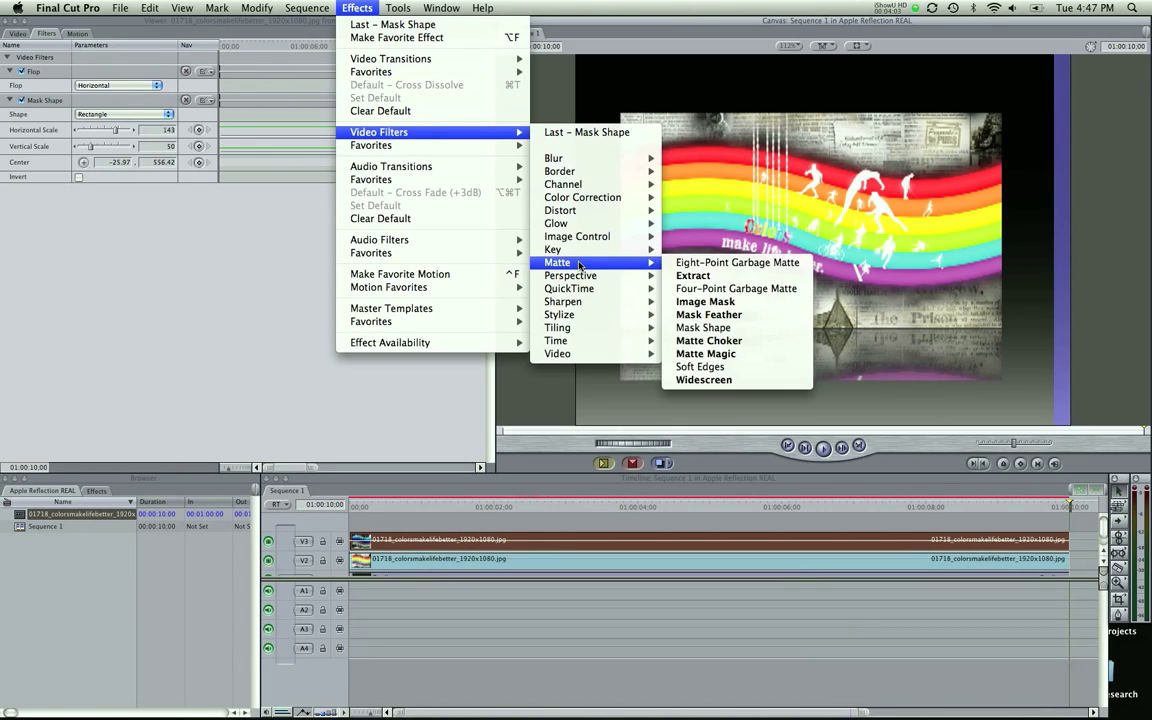
click(706, 315)
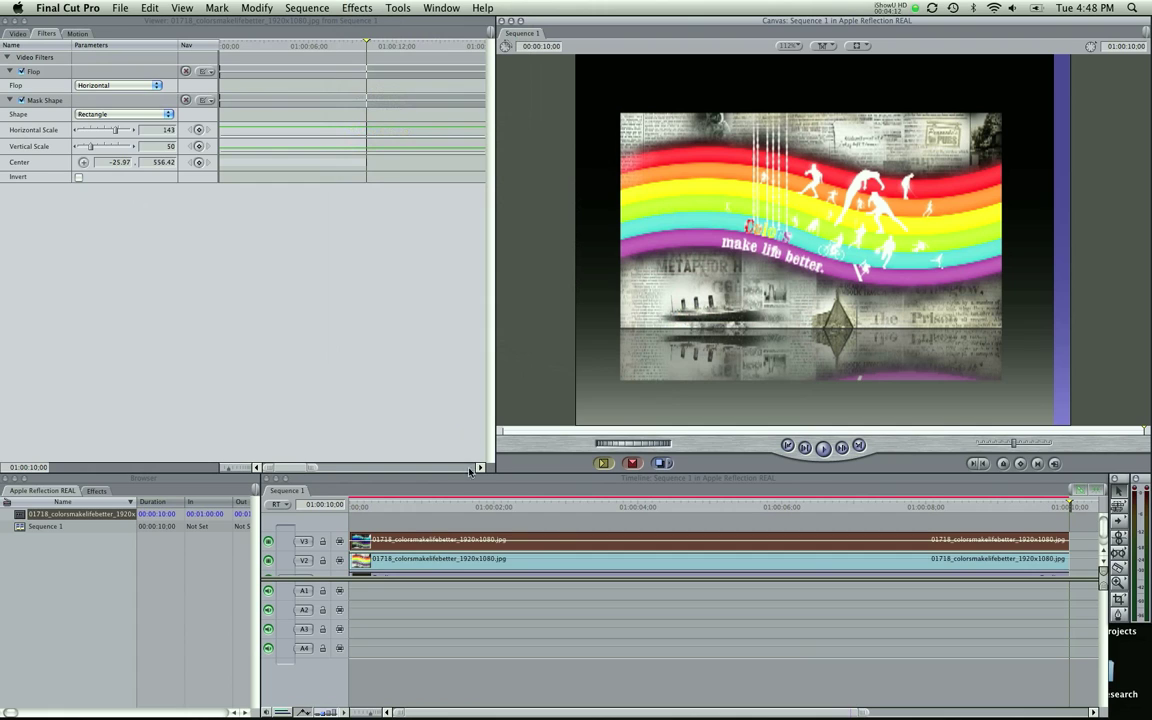
key(super+1)
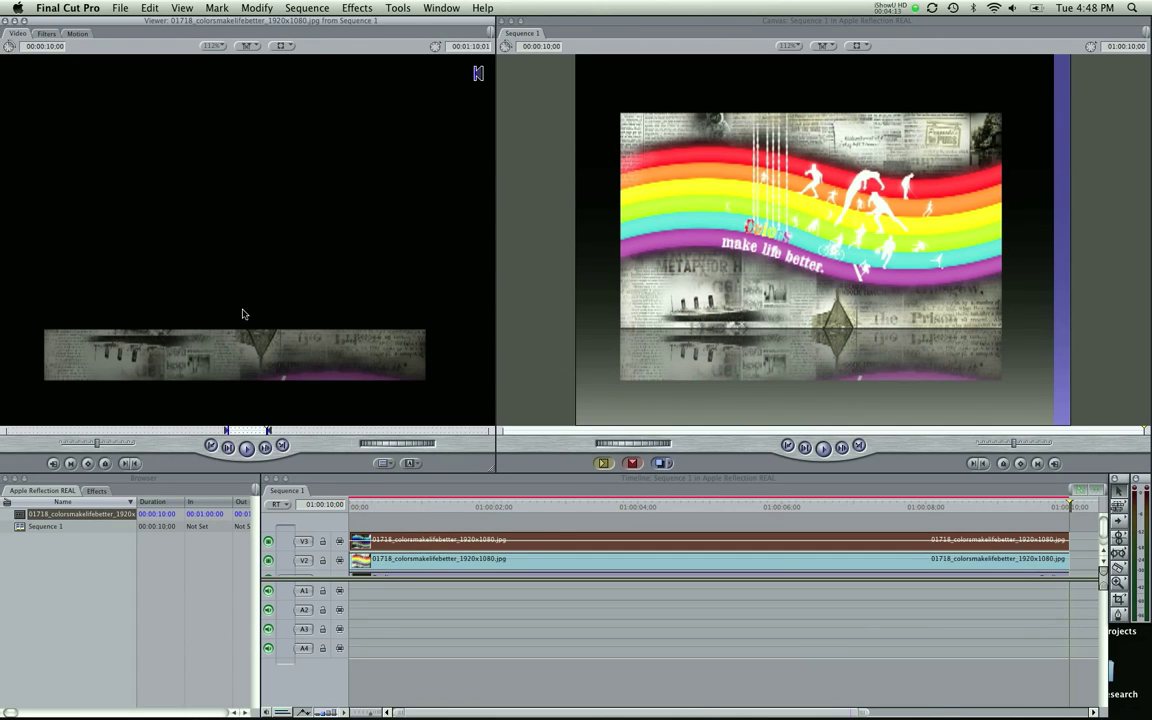
click(45, 33)
click(358, 8)
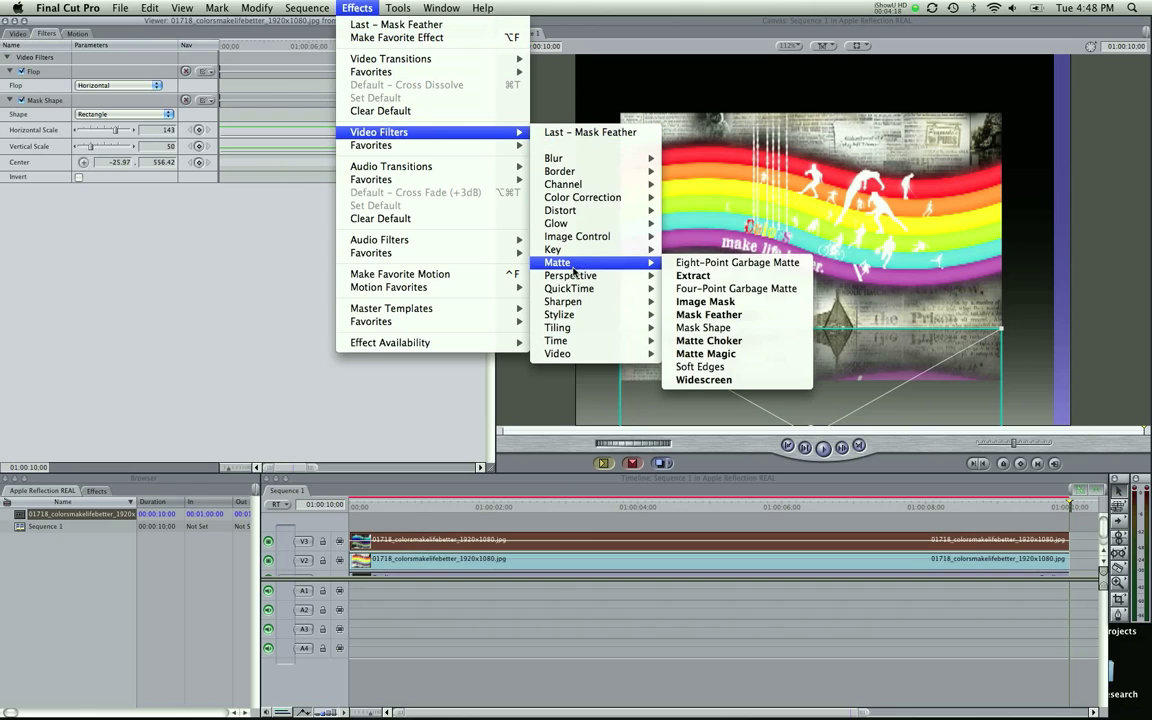
click(708, 315)
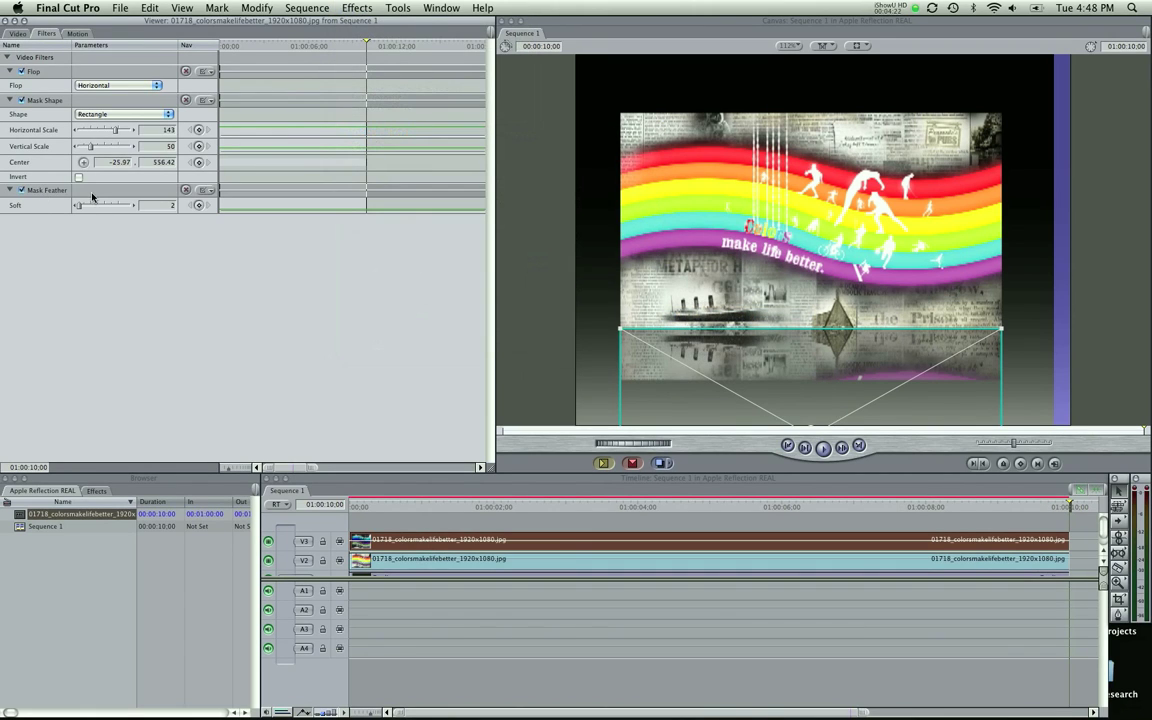
drag(79, 205, 91, 210)
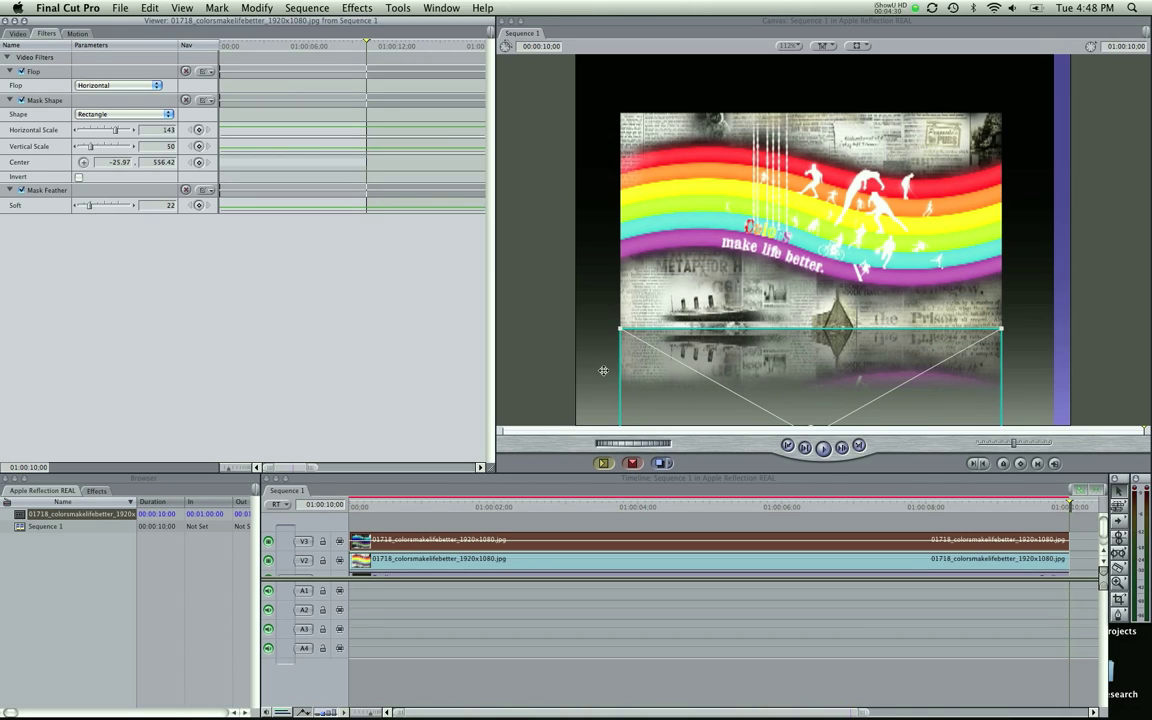
click(545, 334)
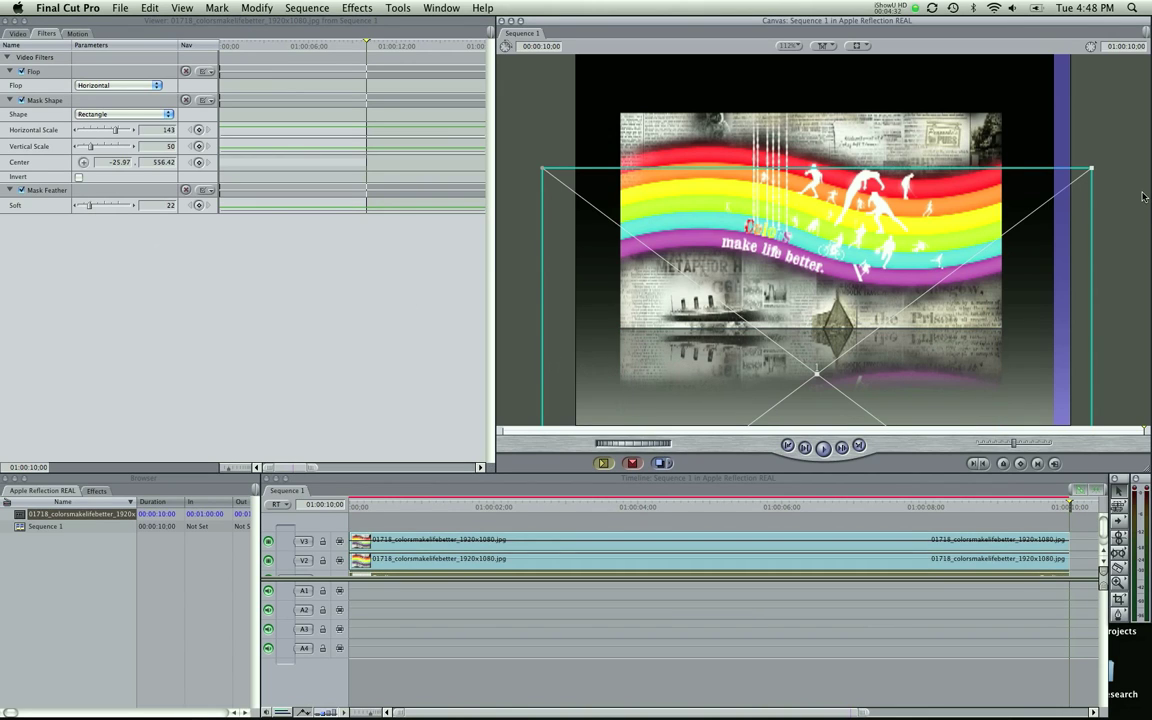
- Expand track V1, open the Gradient clip, and drag it lower behind the photo and reflection
click(1028, 178)
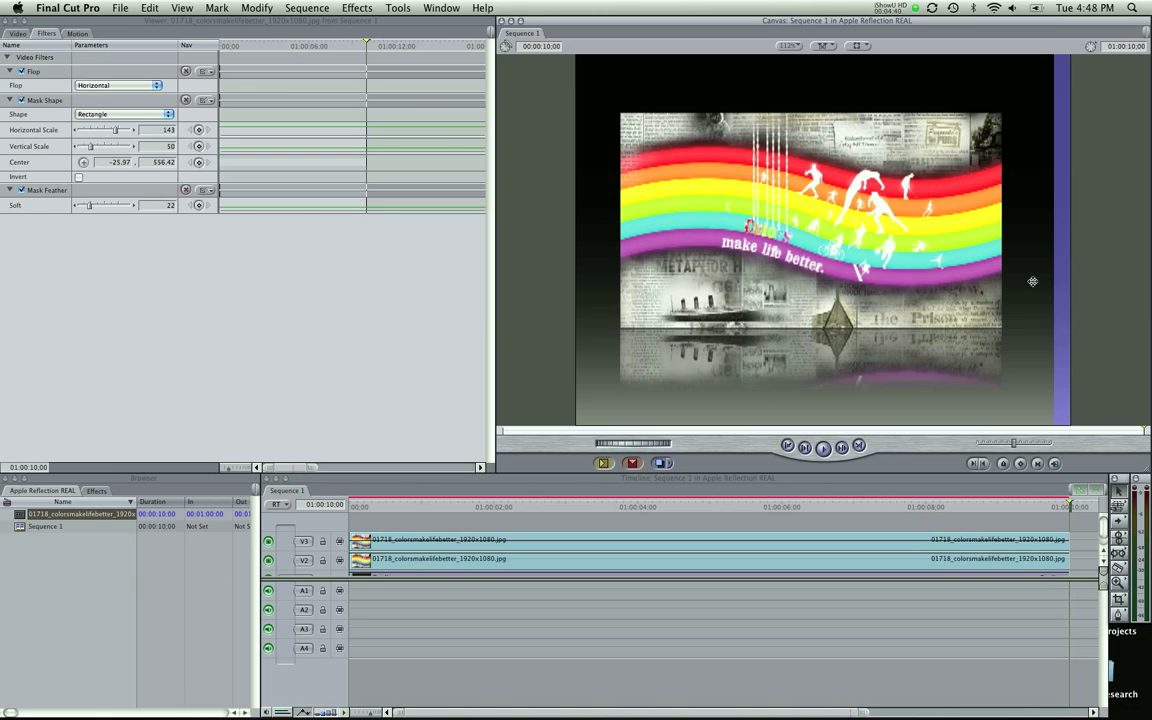
key(w)
drag(796, 571, 792, 572)
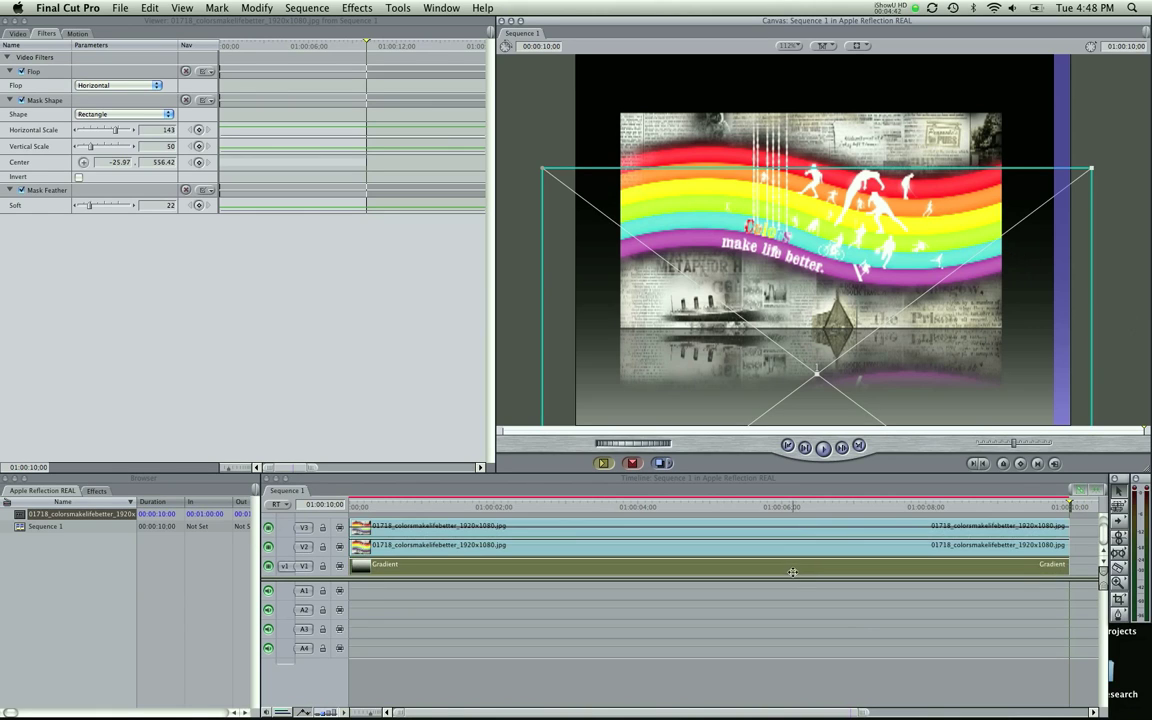
double_click(790, 570)
drag(508, 214, 508, 200)
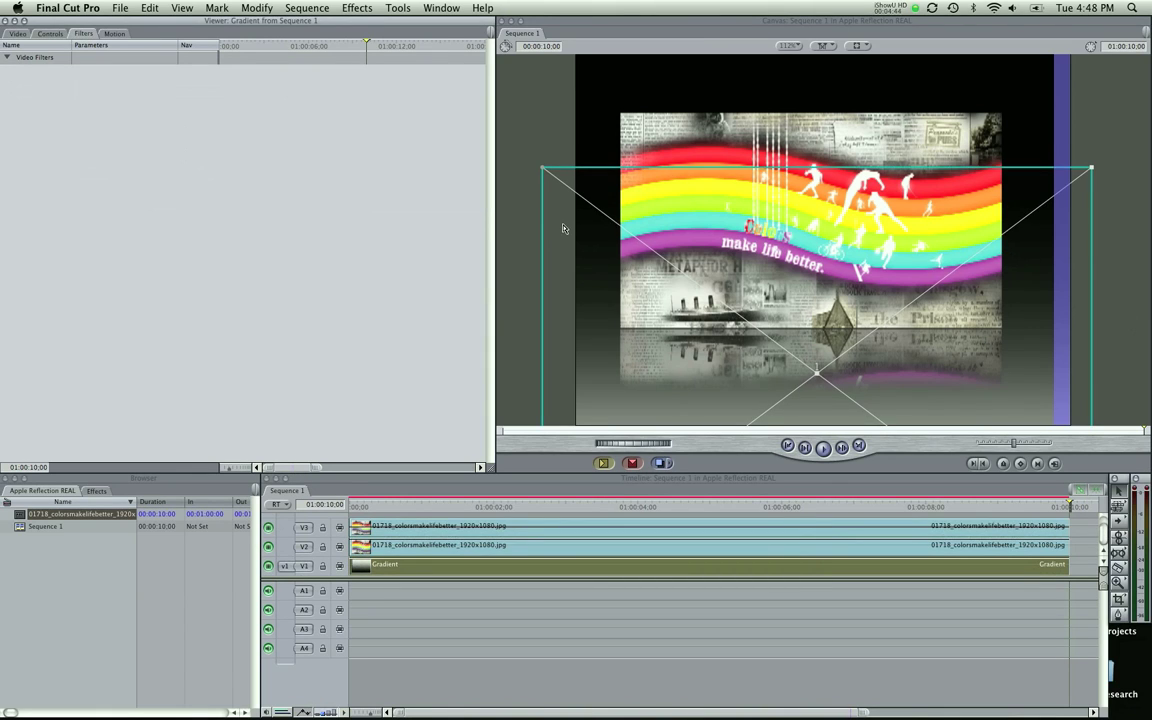
drag(563, 228, 558, 282)
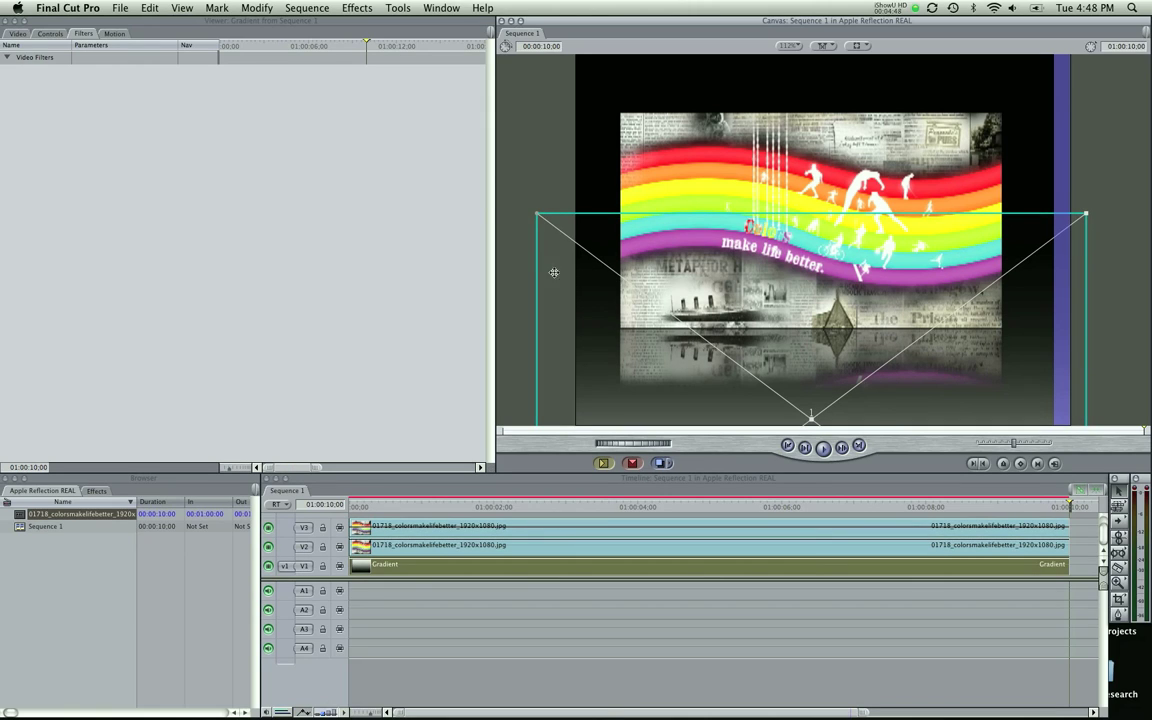
click(515, 187)
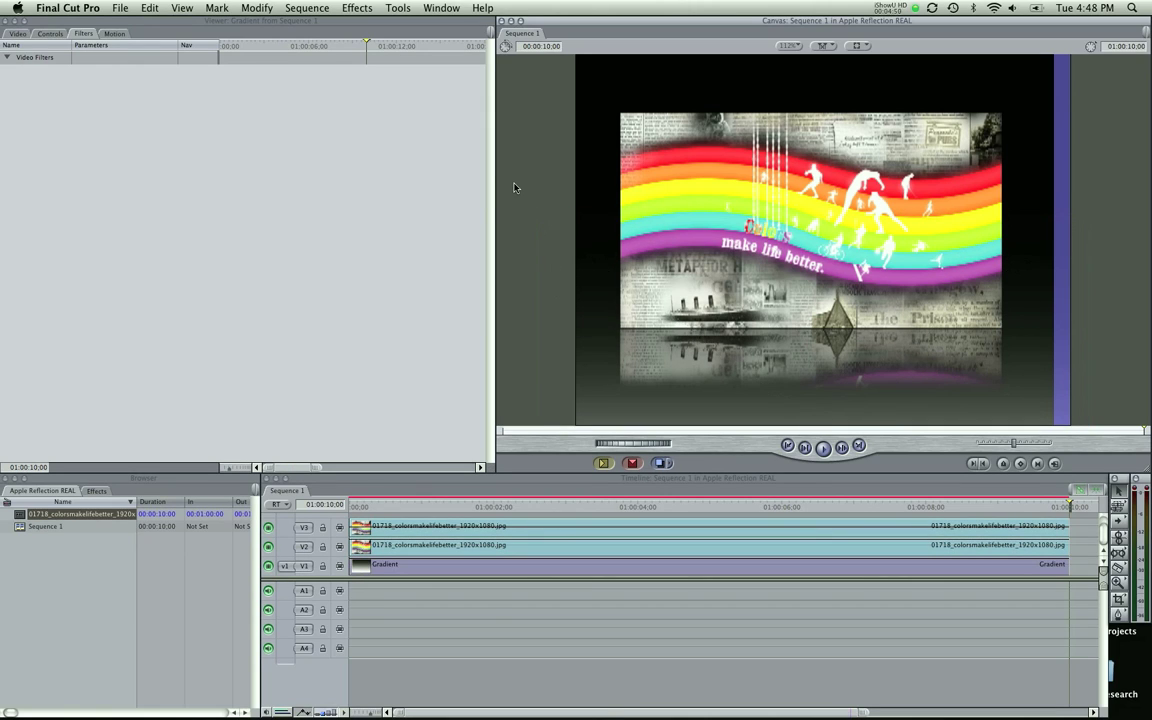